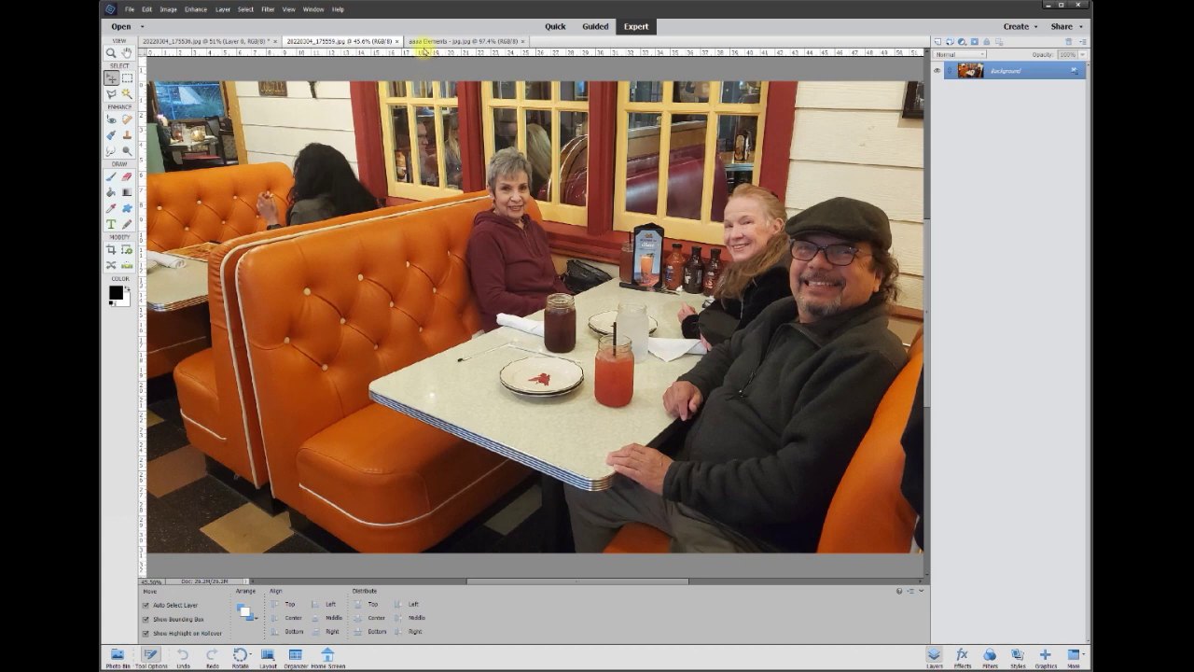
Compare the two restaurant photos and convert the Background of the one with the man in the cap into an editable layer.
left_click(265, 42)
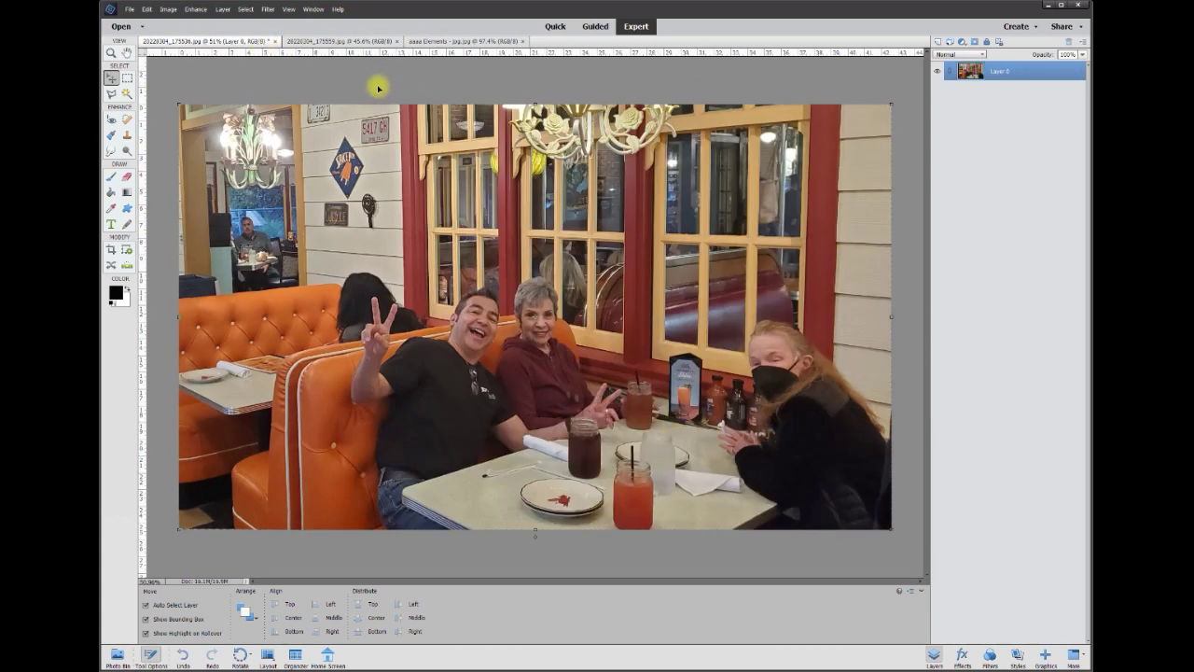
left_click(326, 42)
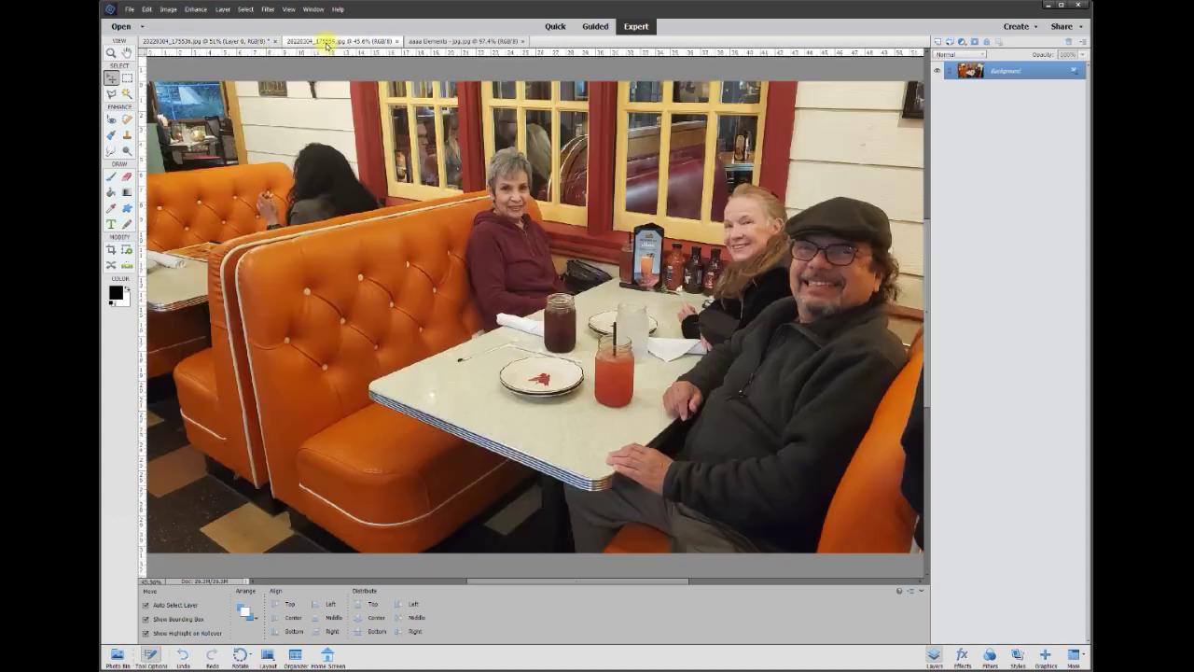
scroll(690, 353, "up", 1)
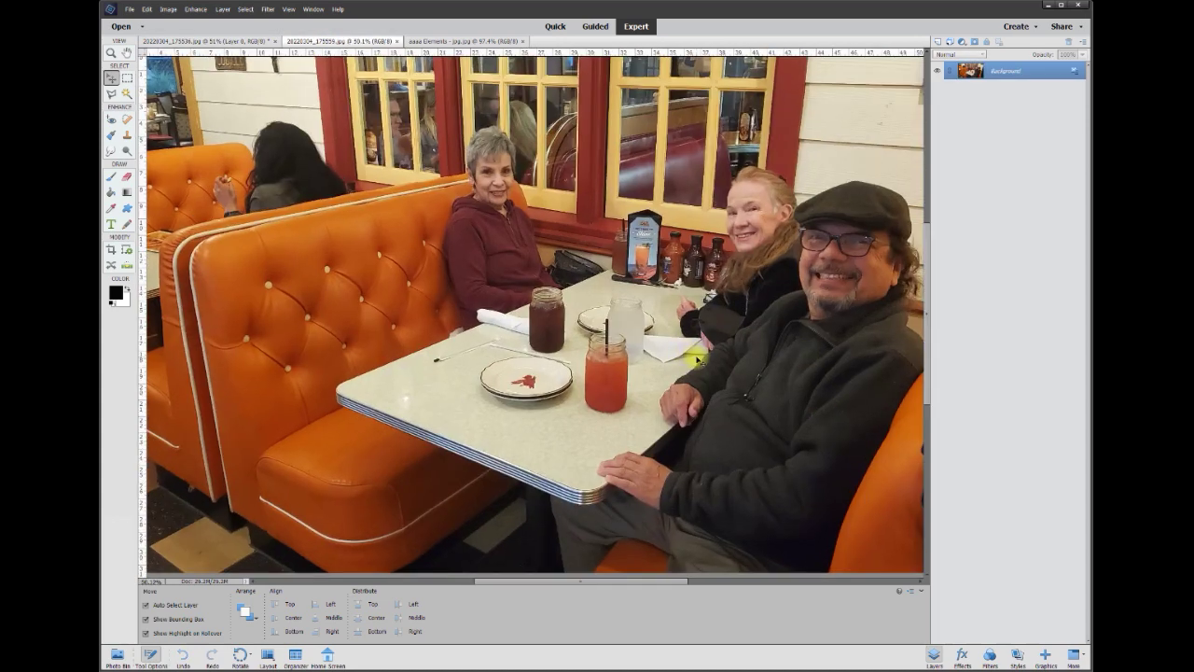
left_click(127, 176)
scroll(614, 492, "down", 4)
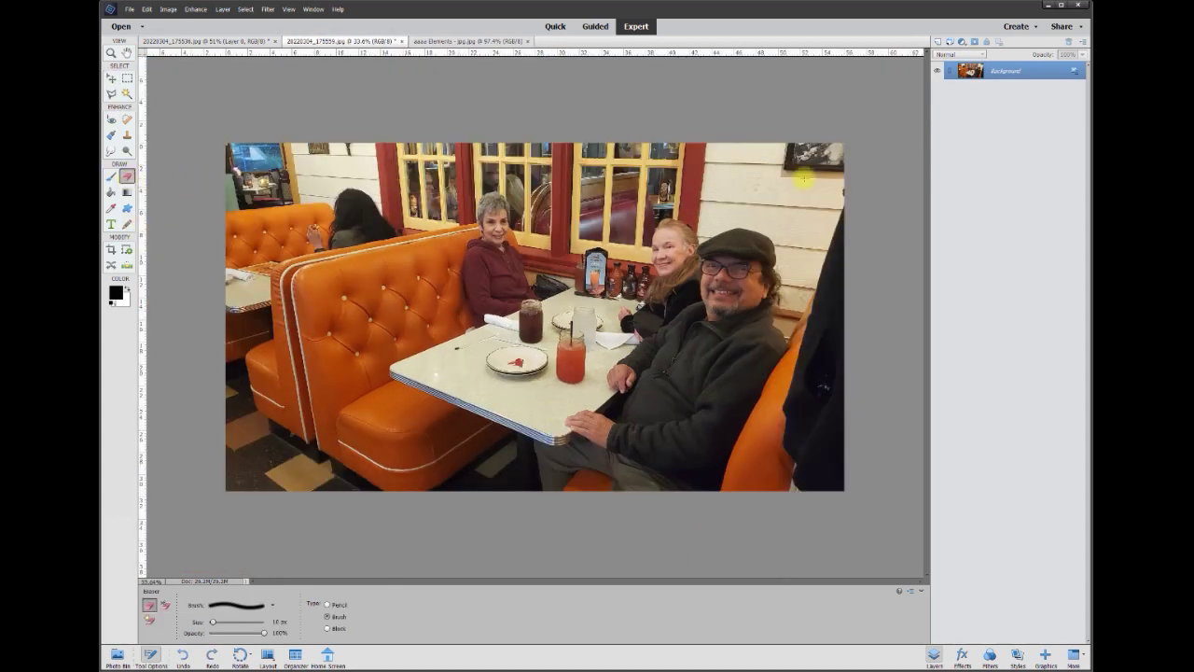
left_click(1074, 77)
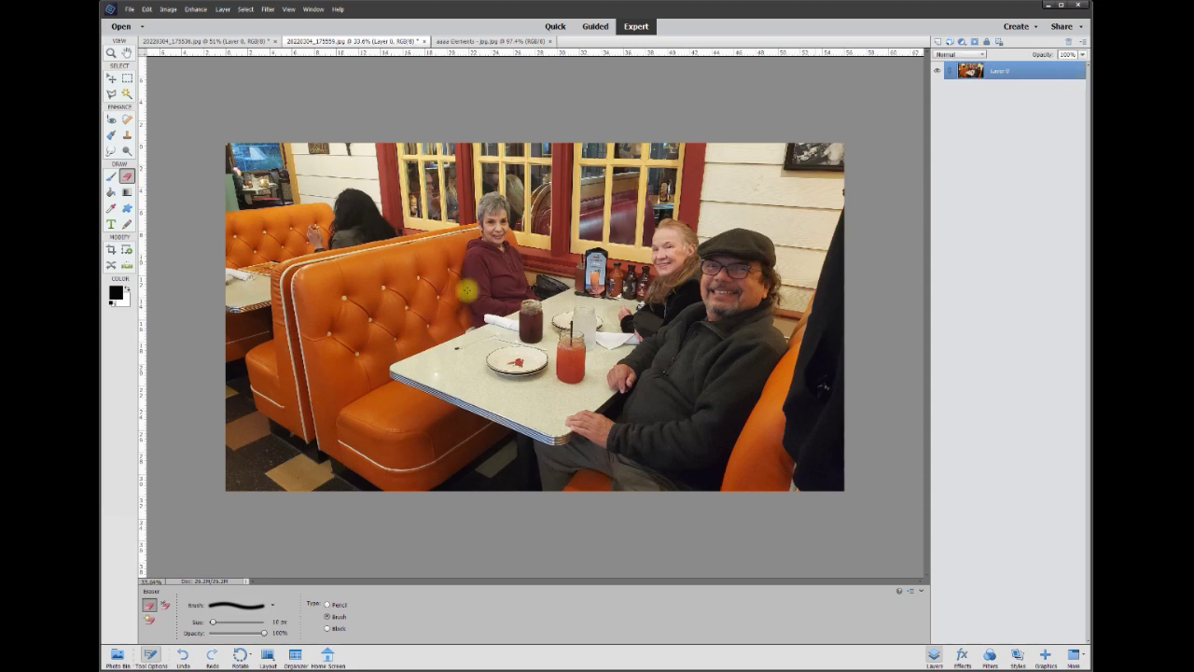
Erase a thin outline from the photo's lower edge across the tabletop, past the red drink, to the sauce bottles.
scroll(507, 488, "up", 3)
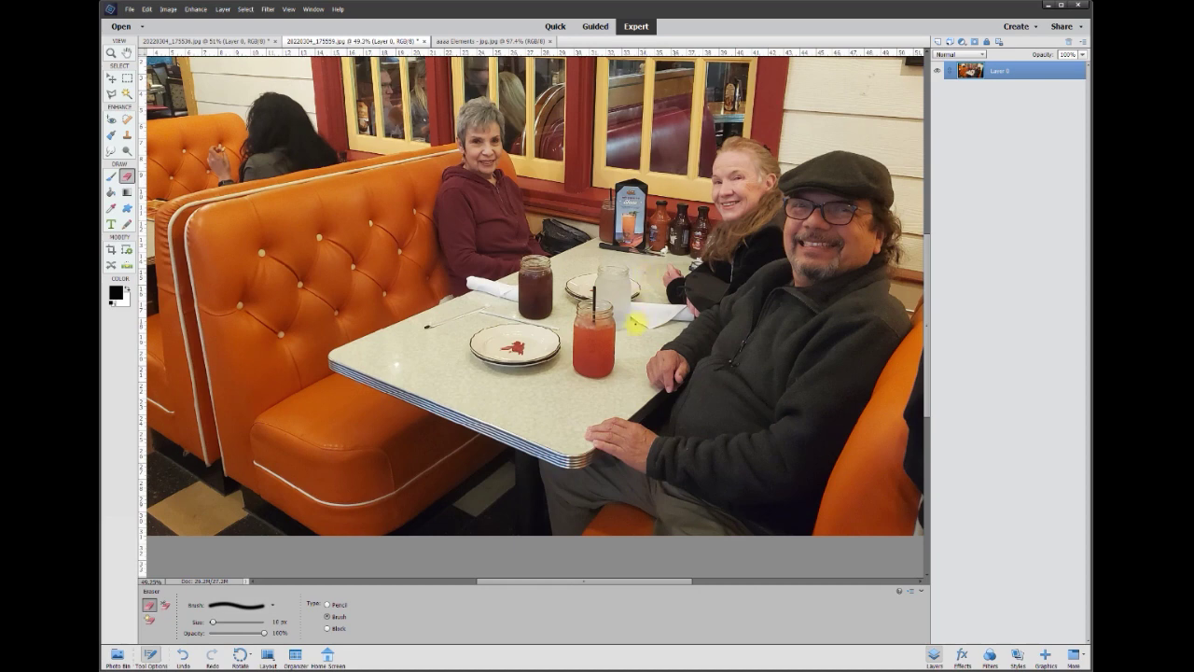
left_click_drag(609, 377, 514, 544)
scroll(544, 299, "up", 3)
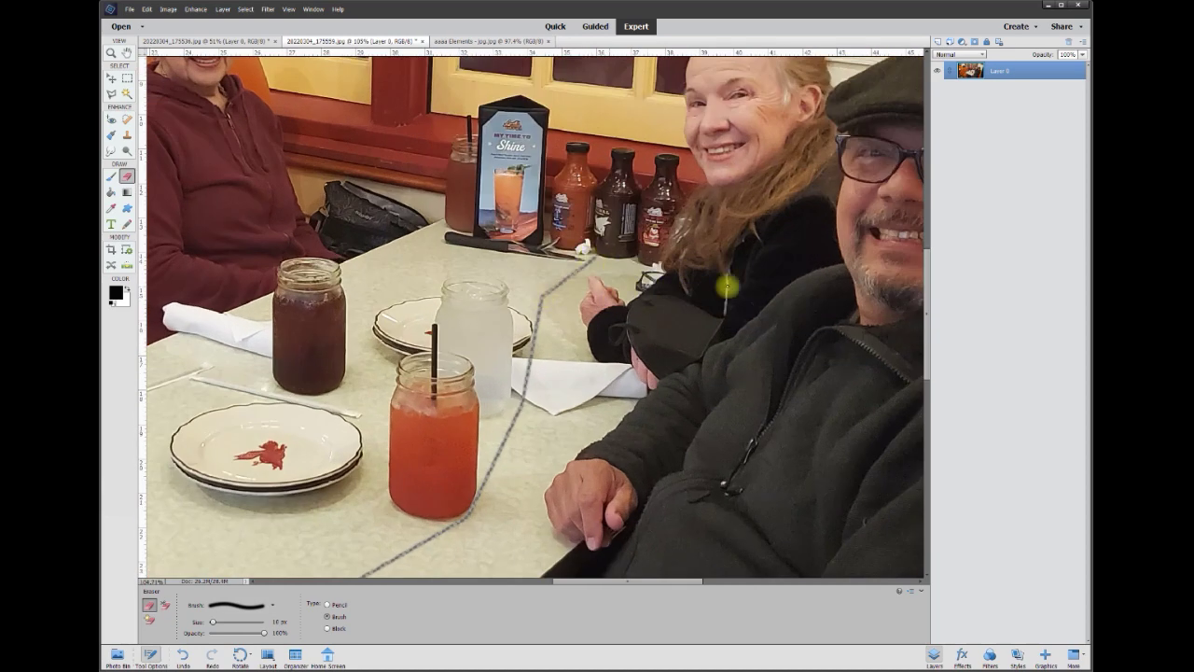
scroll(536, 362, "up", 3)
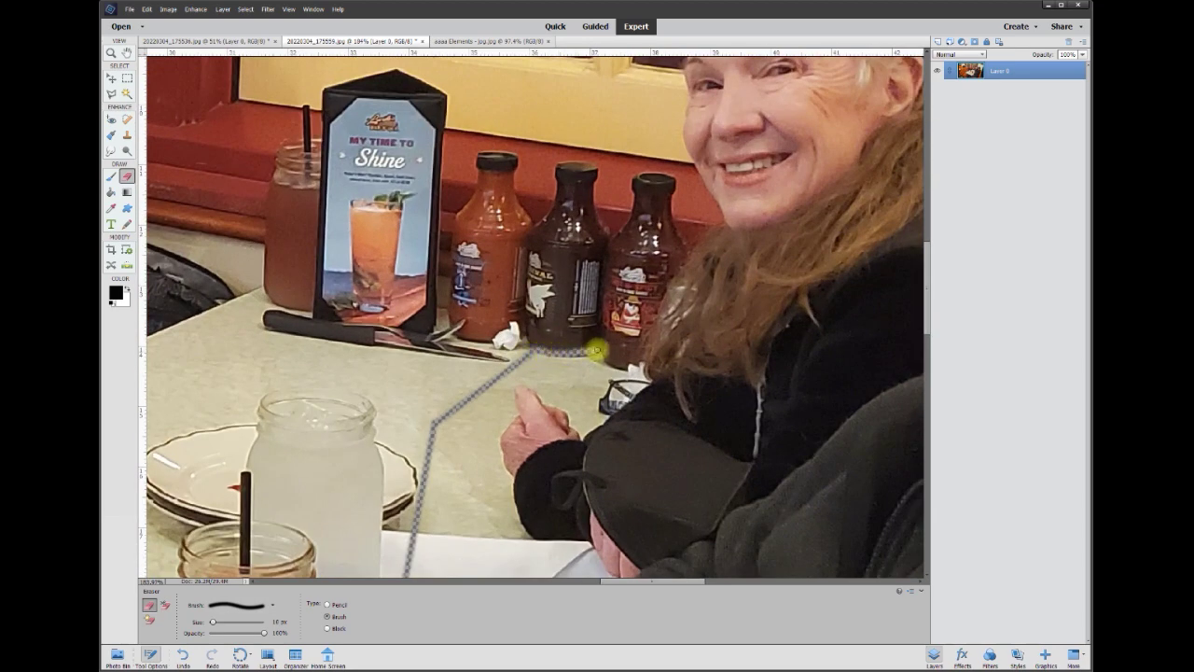
Continue the erased outline up beside the sauce bottle, around the blonde woman's head and onto the top of the man's cap.
mouse_move(595, 343)
left_mouse_down()
mouse_move(606, 243)
mouse_move(653, 170)
left_mouse_up()
scroll(923, 264, "up", 3)
mouse_move(657, 449)
left_mouse_down()
mouse_move(682, 301)
mouse_move(720, 215)
left_mouse_up()
scroll(920, 240, "up", 1)
mouse_move(724, 326)
left_mouse_down()
mouse_move(777, 291)
mouse_move(896, 337)
mouse_move(924, 375)
left_mouse_up()
scroll(589, 474, "right", 3)
mouse_move(540, 377)
left_mouse_down()
mouse_move(553, 403)
mouse_move(618, 405)
mouse_move(755, 347)
mouse_move(854, 364)
left_mouse_up()
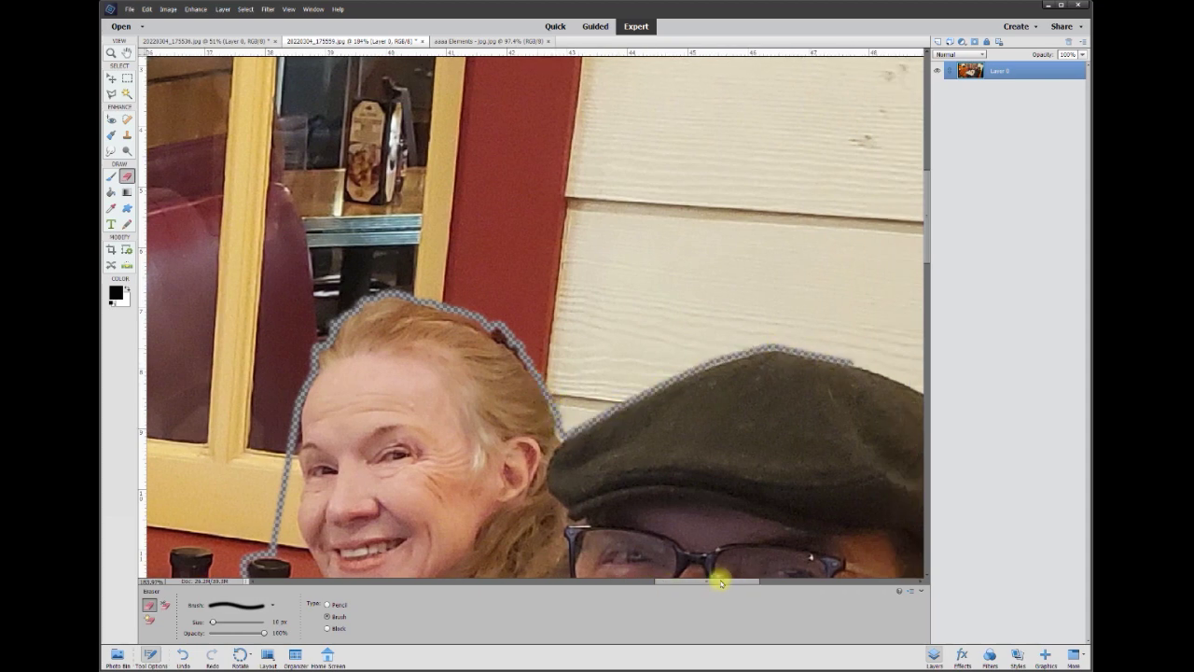
Erase along the back of the man's cap and extend the outline straight across the wall and dark coat to the photo's edge.
left_click_drag(733, 579, 781, 579)
left_click_drag(925, 253, 925, 274)
left_click_drag(520, 221, 609, 286)
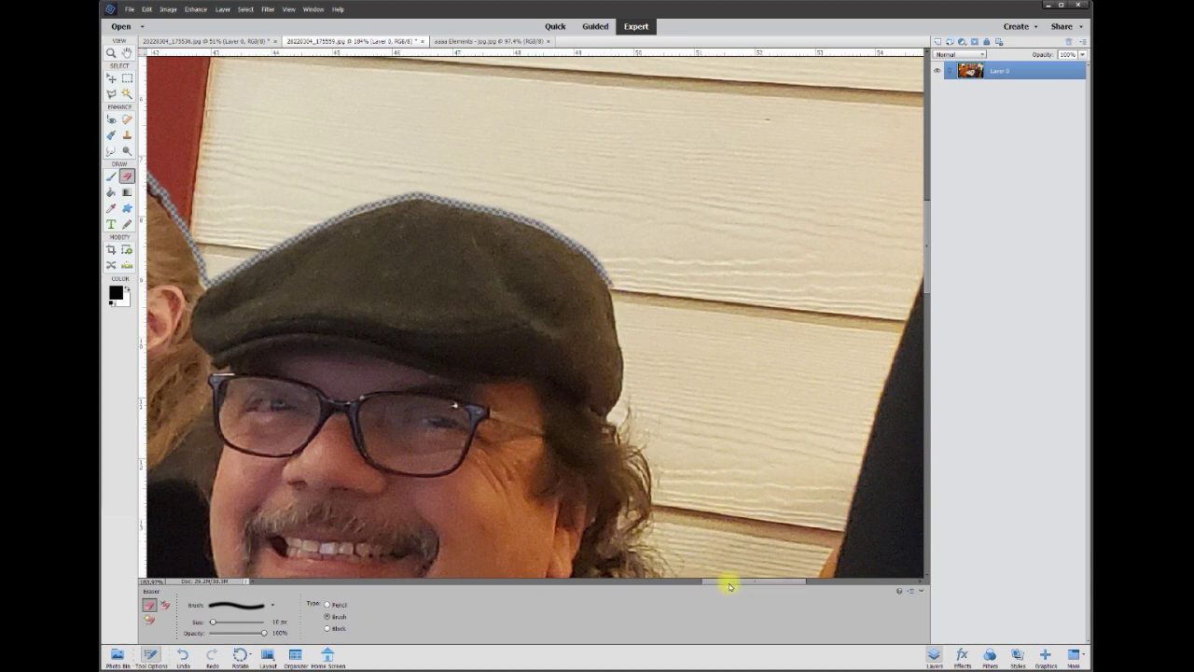
left_click_drag(739, 583, 763, 582)
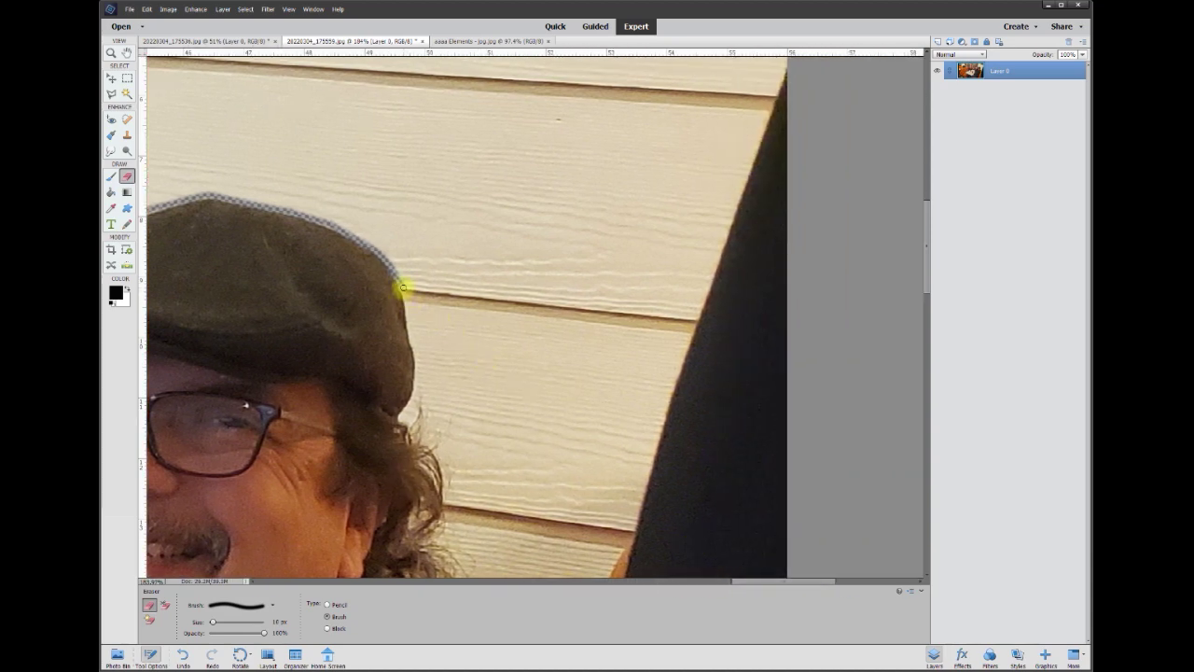
left_click(793, 327, "shift")
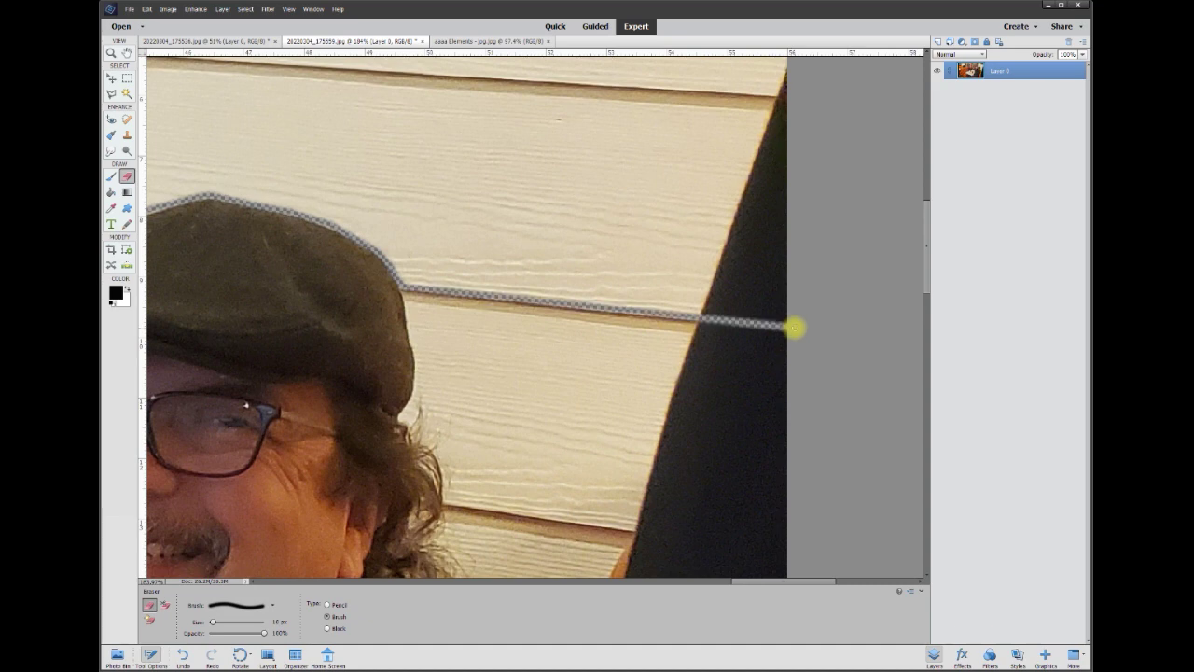
scroll(793, 326, "down", 10)
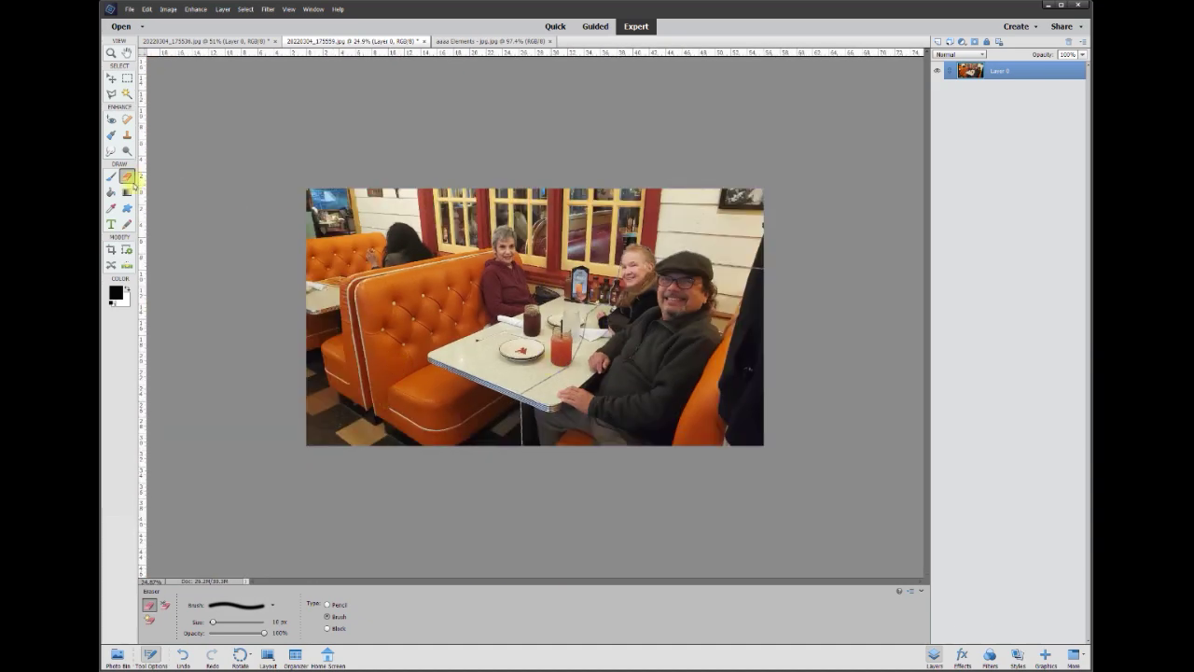
Select the woman and the man in the cap with the Polygonal Lasso, following the erased outline and closing around the photo's outer edges.
left_click(112, 94)
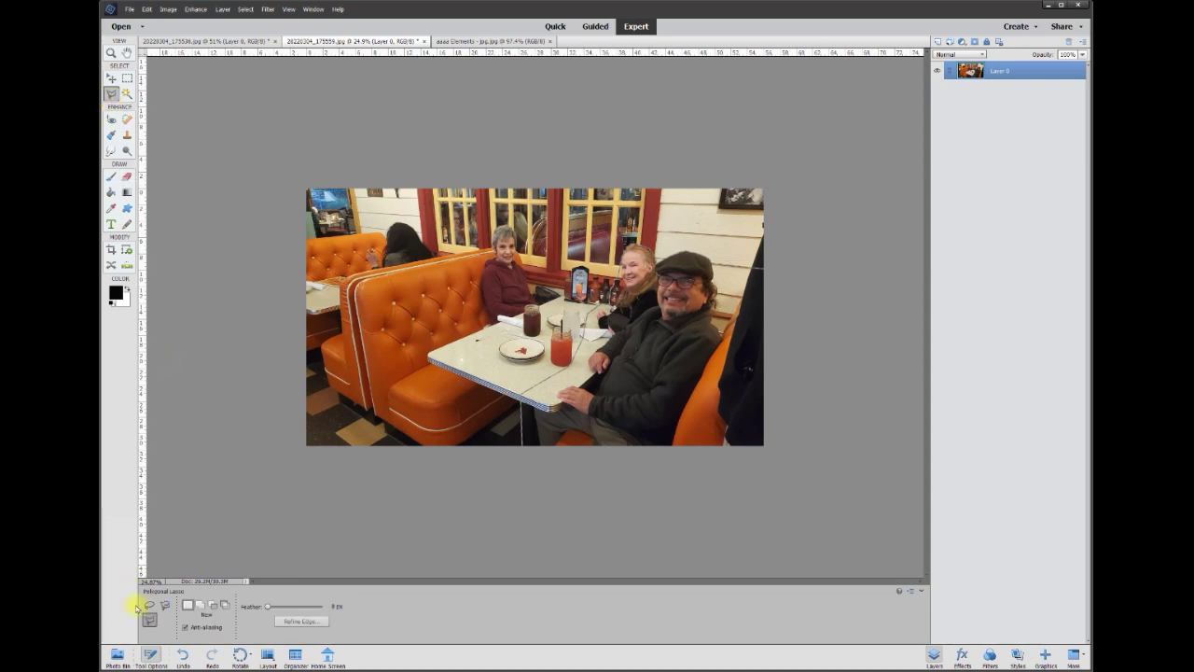
scroll(680, 347, "up", 4)
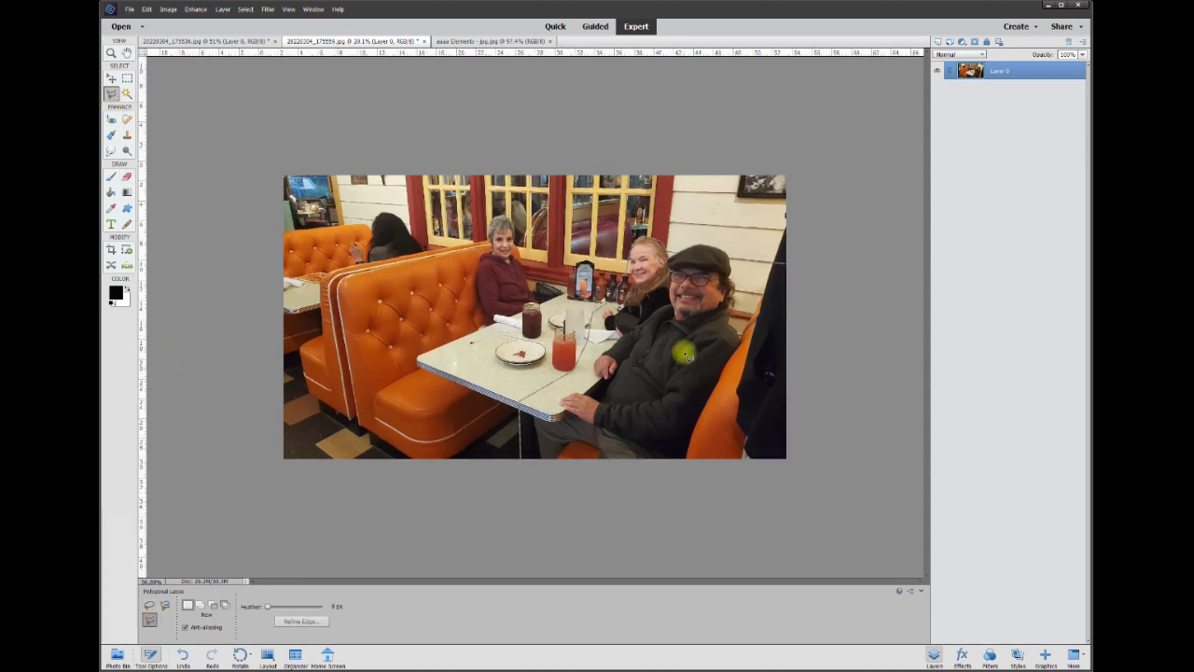
left_click_drag(688, 582, 766, 582)
scroll(812, 279, "up", 3)
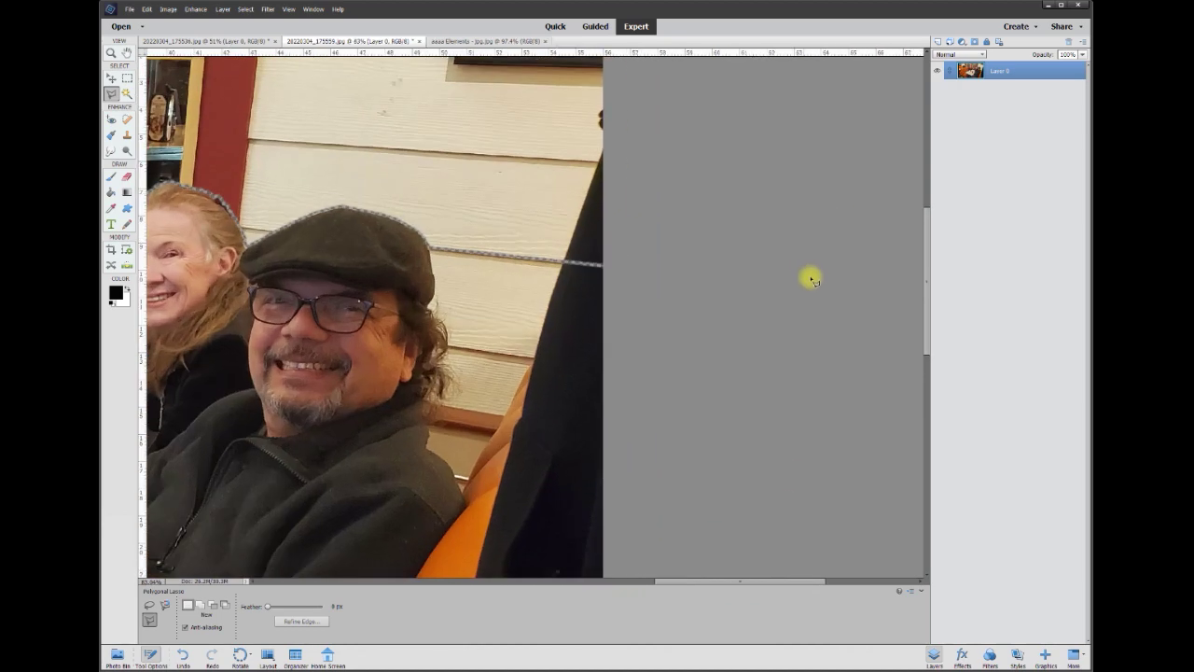
left_click(622, 419)
left_click(612, 266)
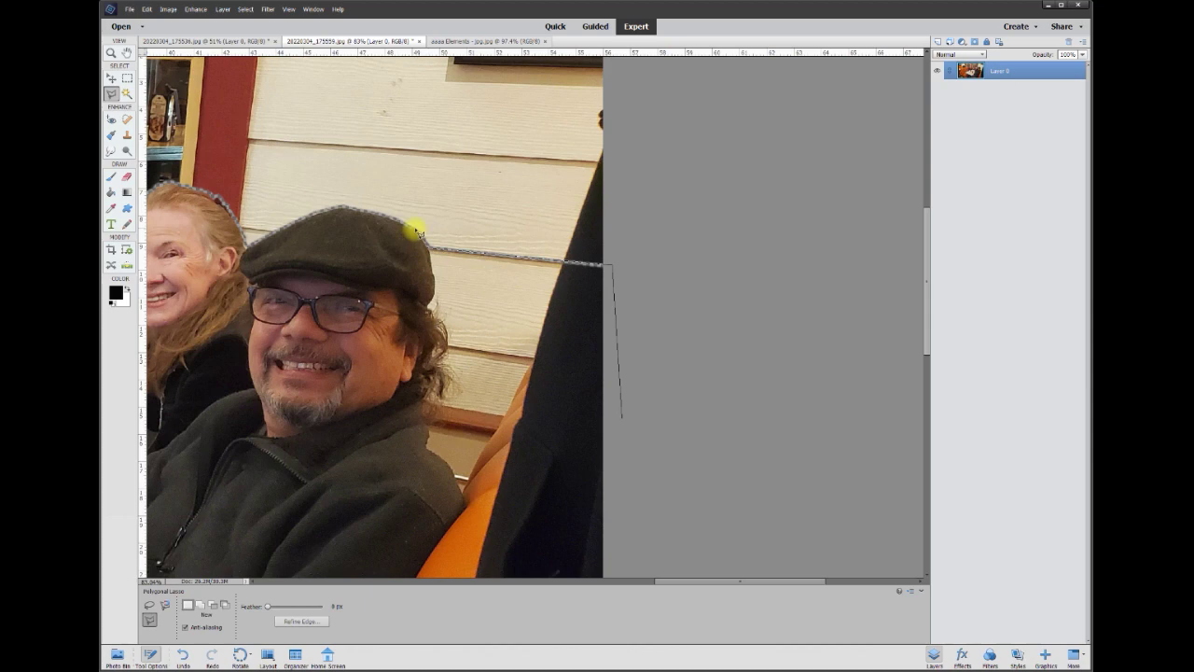
scroll(292, 226, "left", 5)
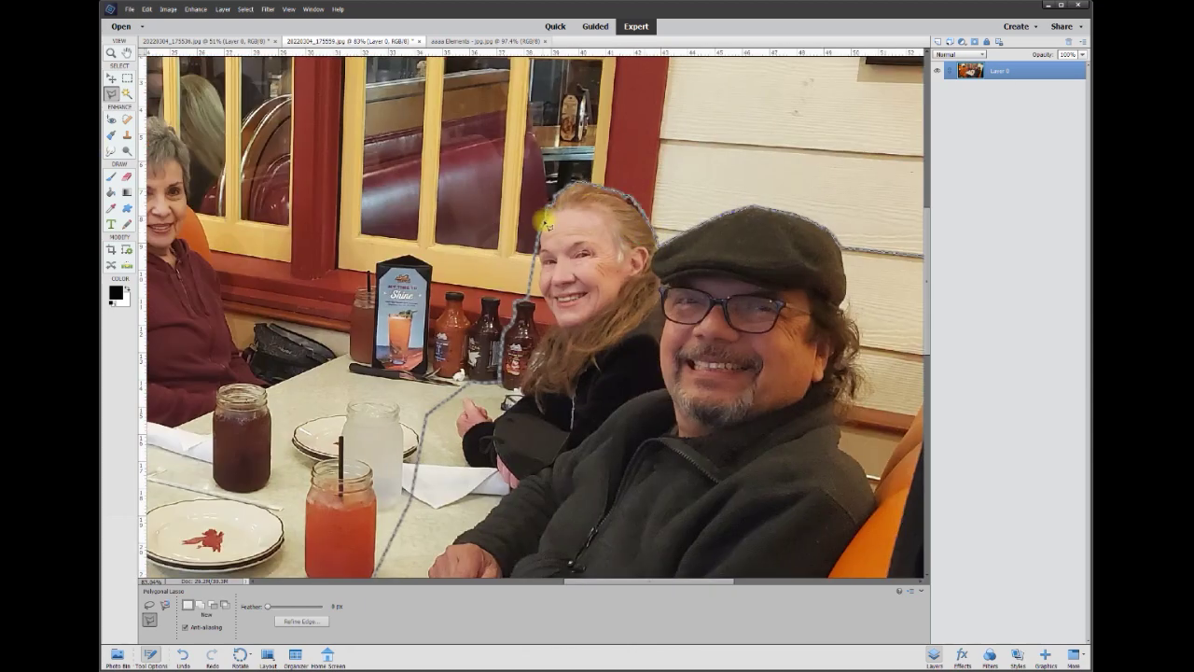
scroll(373, 401, "down", 3)
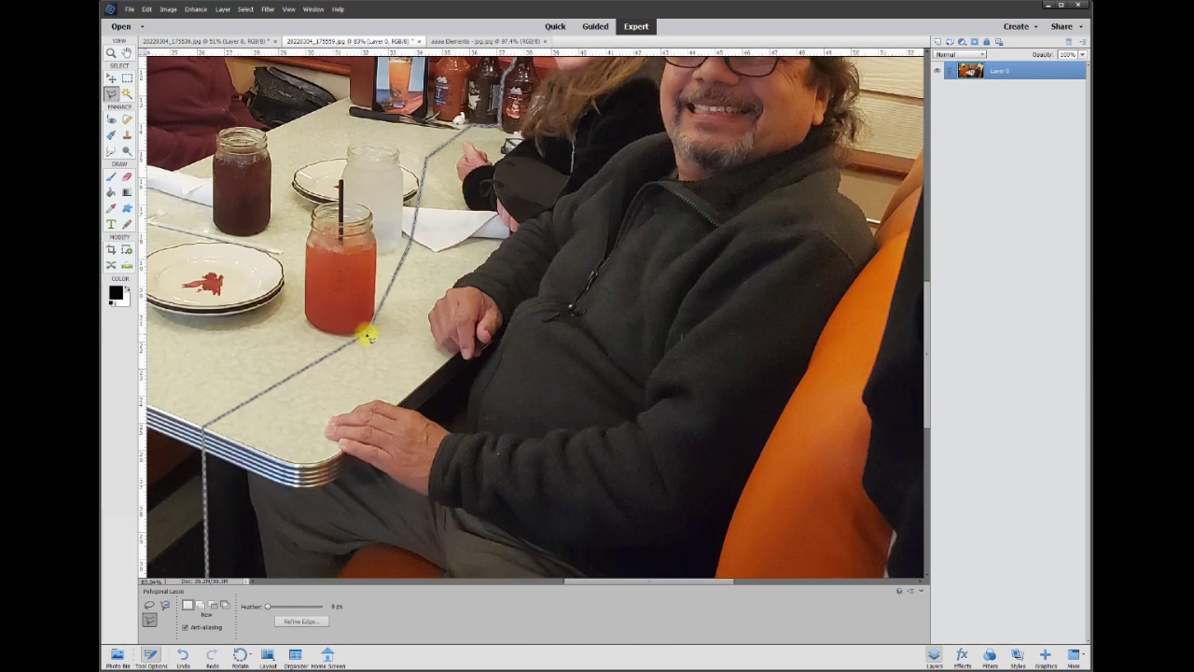
left_click(723, 375)
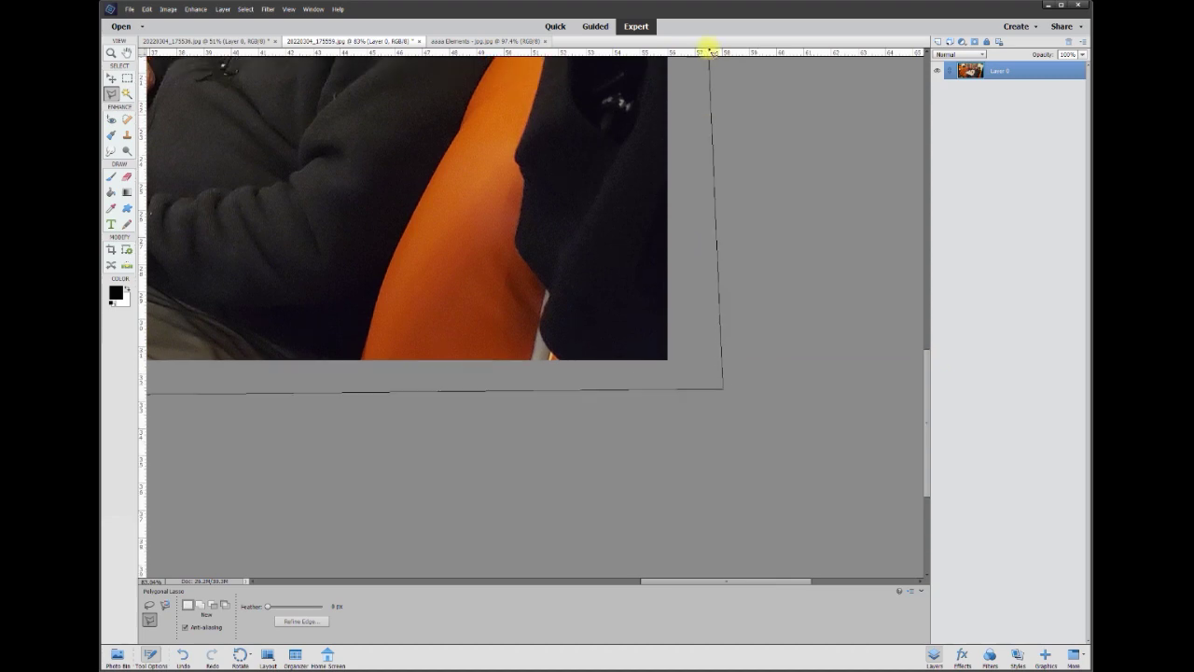
double_click(711, 429)
scroll(711, 430, "down", 4)
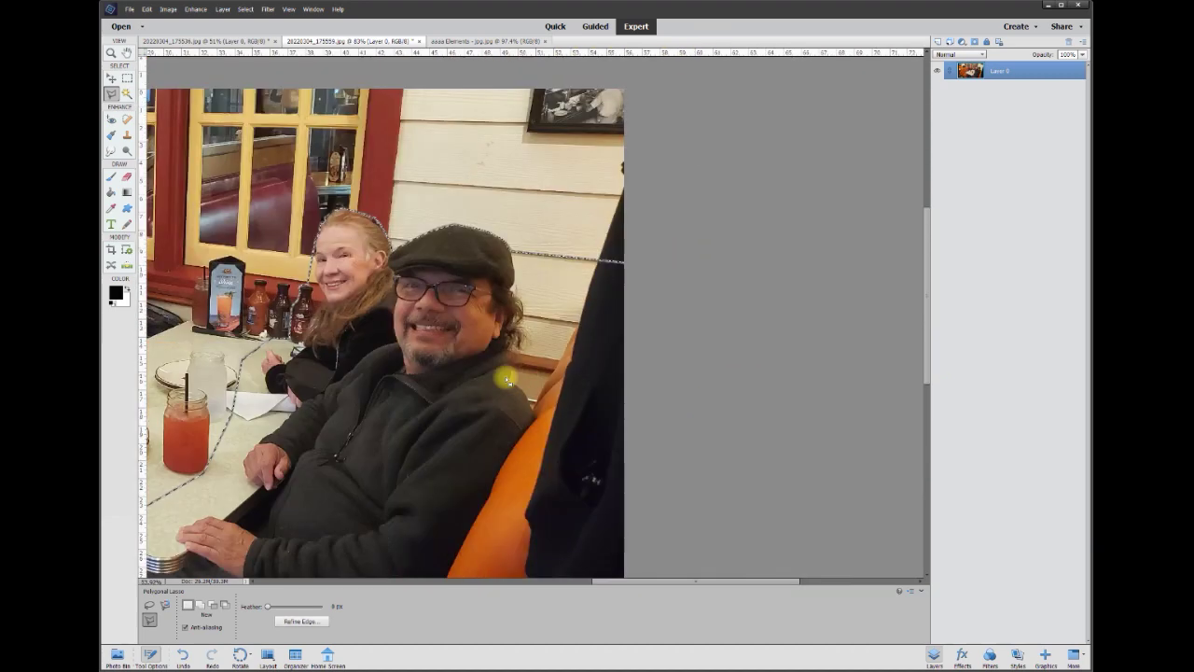
scroll(392, 381, "up", 1)
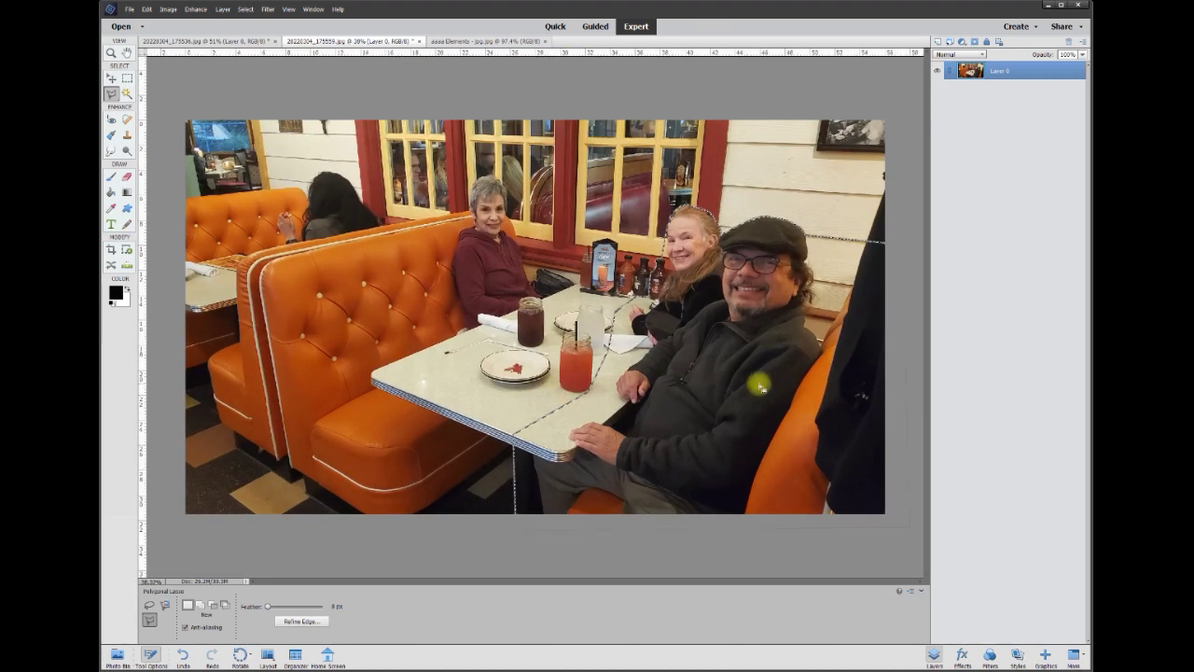
Copy the selected couple to a new layer and hide Layer 0.
right_click(760, 388)
left_click(827, 442)
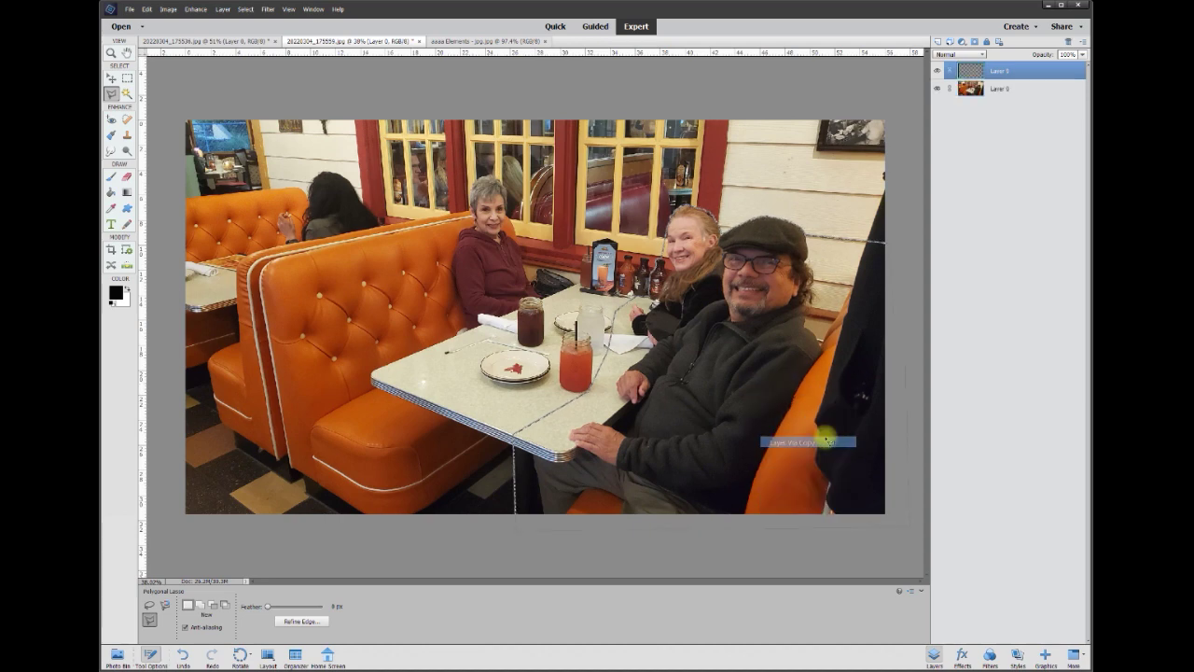
left_click(937, 89)
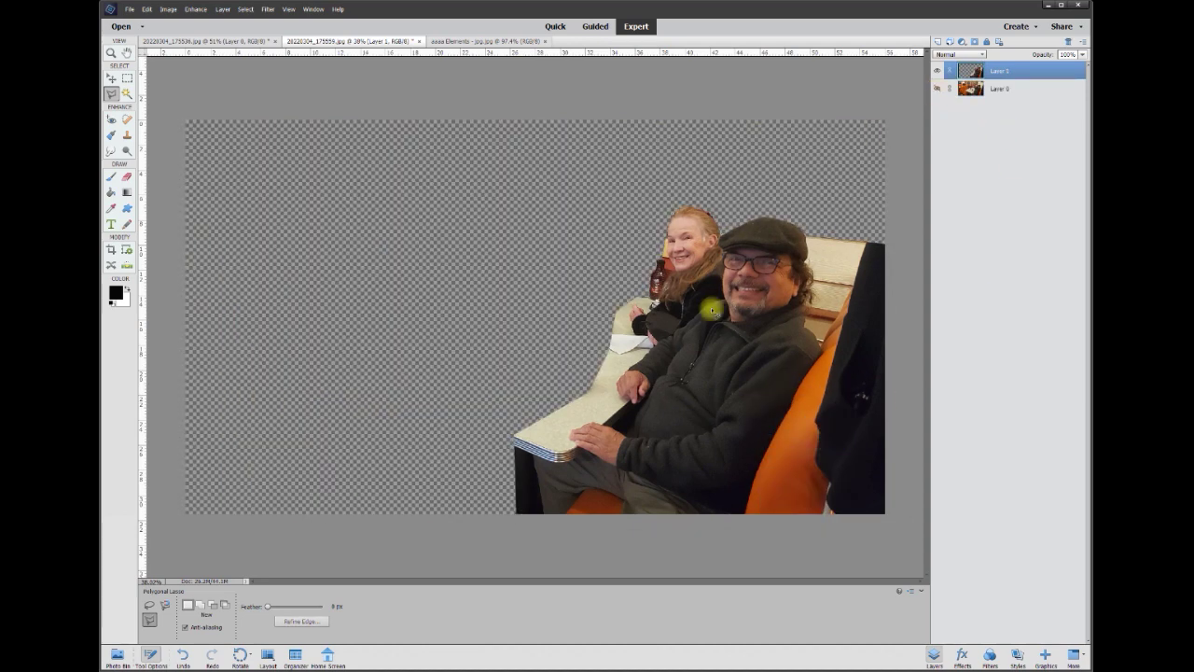
Move the cut-out couple into the other restaurant photo, over the masked woman at the table.
left_click(111, 78)
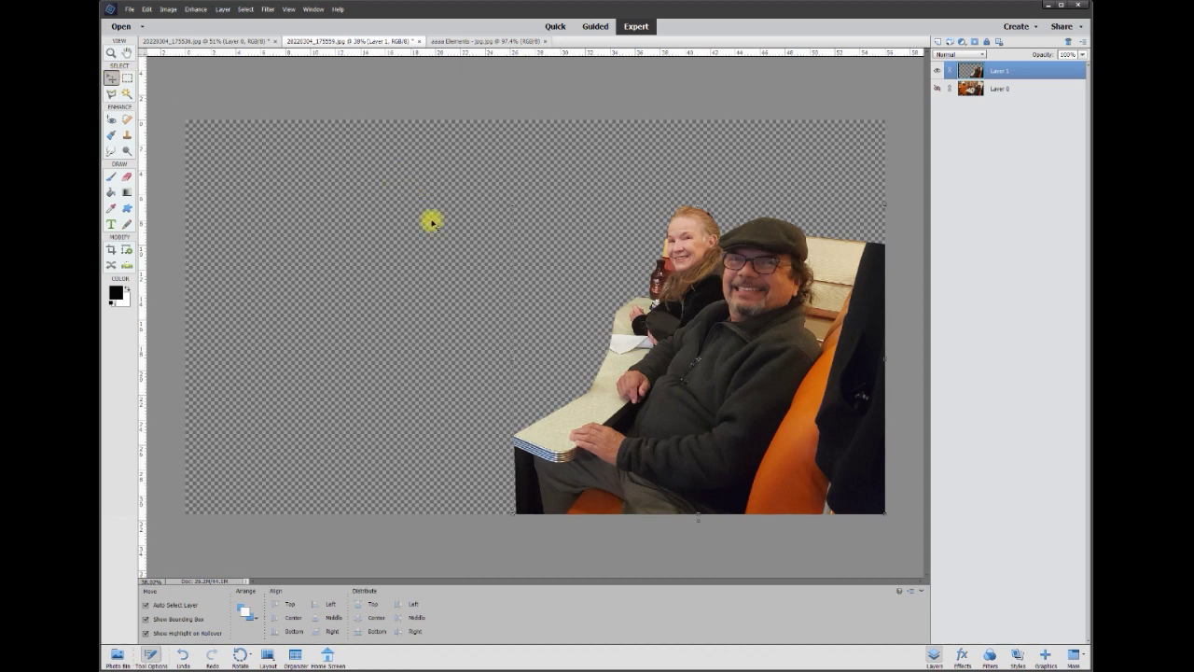
mouse_move(702, 258)
left_mouse_down()
mouse_move(192, 69)
mouse_move(204, 42)
mouse_move(391, 188)
mouse_move(746, 382)
mouse_move(485, 313)
mouse_move(647, 230)
mouse_move(746, 394)
mouse_move(749, 426)
mouse_move(728, 383)
left_mouse_up()
scroll(804, 403, "down", 3)
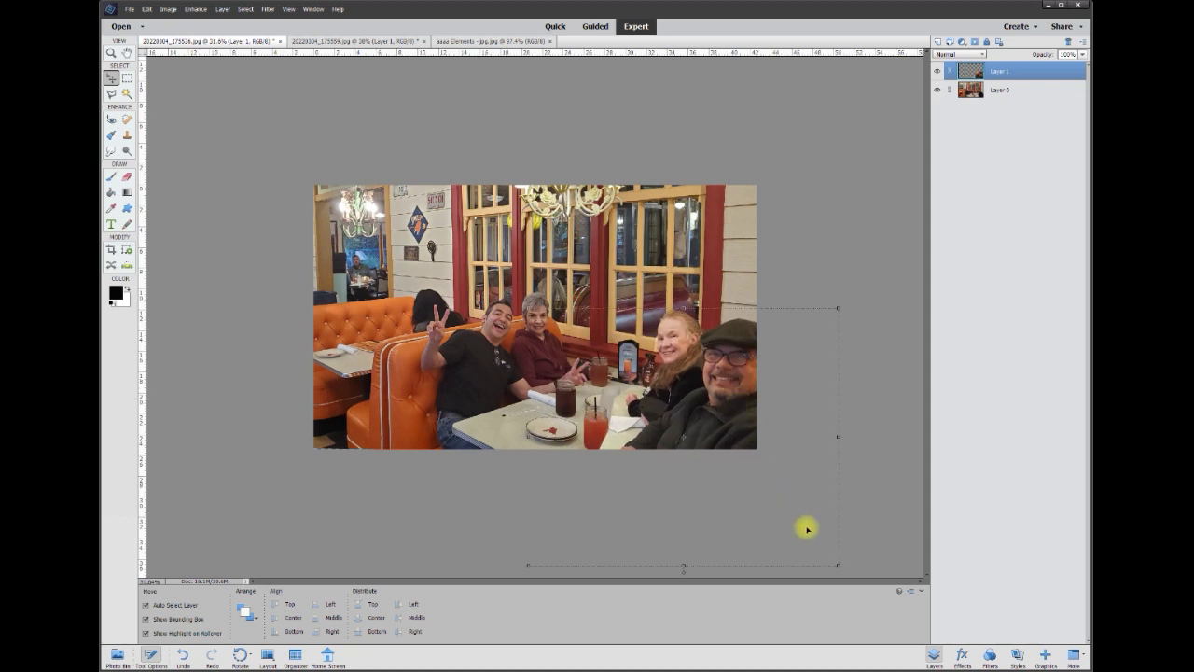
Scale down the pasted couple to match the scene and fit them over the masked woman beside the sauce bottles.
left_click_drag(840, 568, 720, 413)
key("Return")
scroll(694, 569, "up", 6)
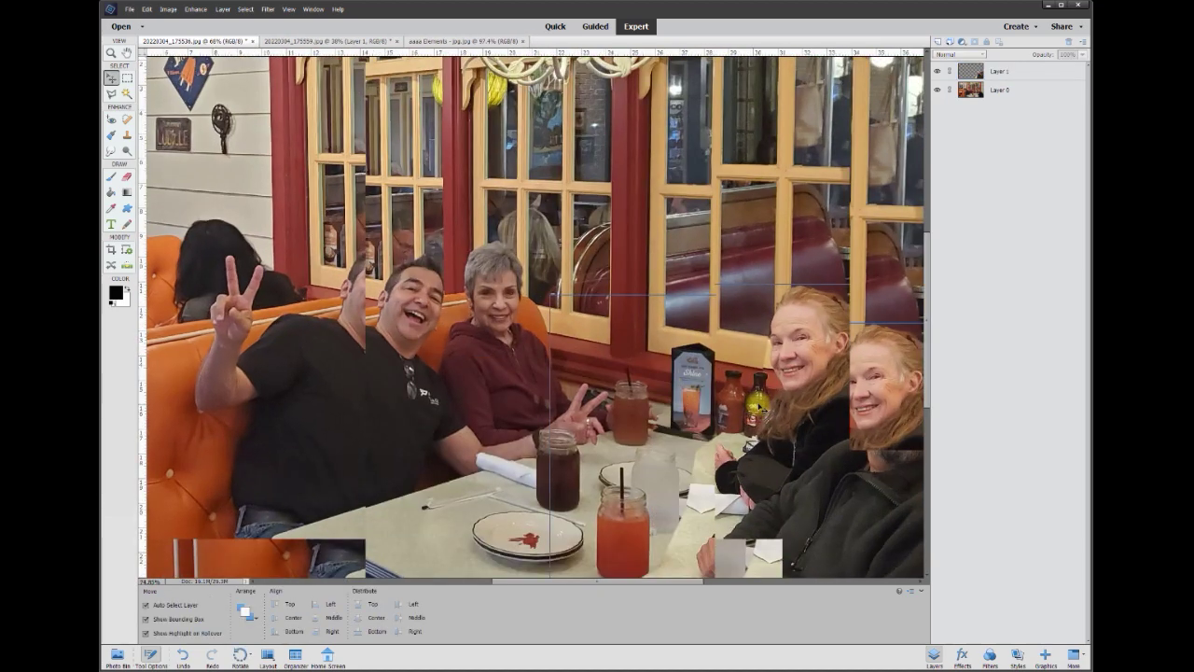
left_click_drag(695, 584, 746, 573)
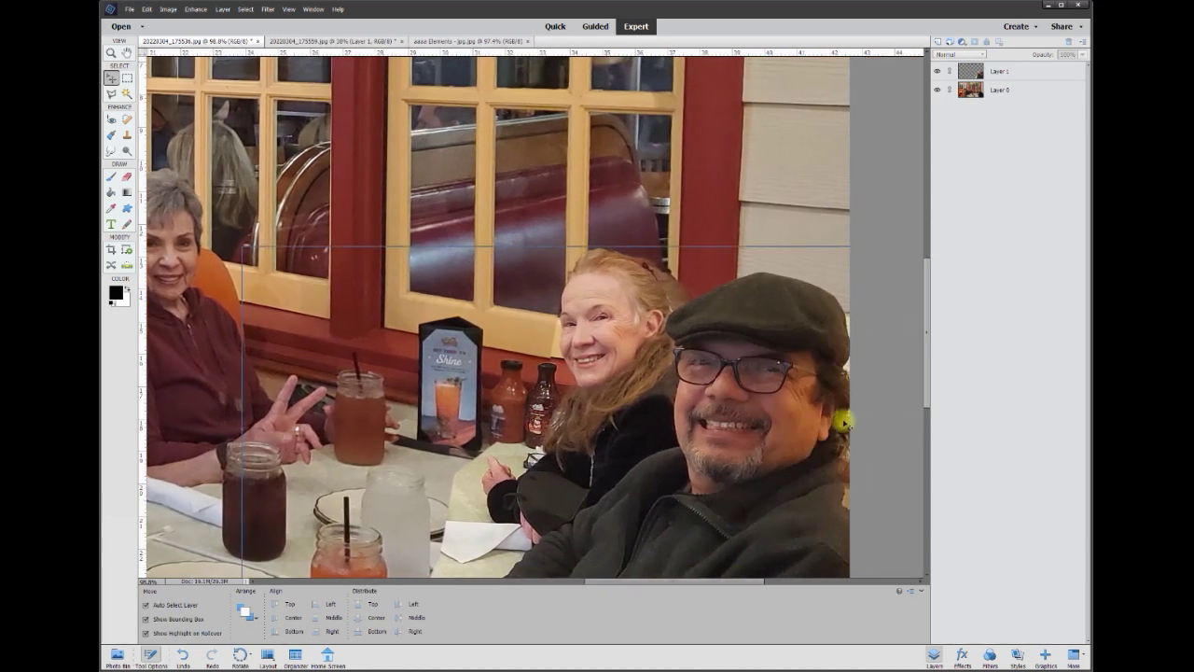
left_click_drag(928, 373, 925, 362)
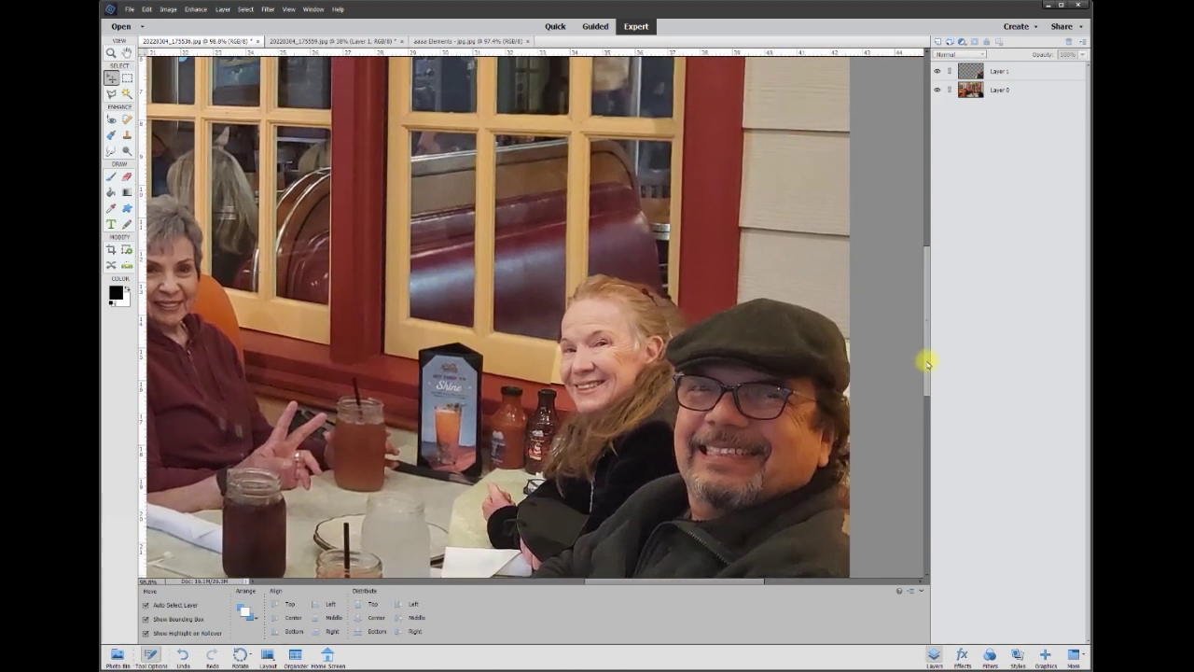
Smudge away the original woman's hair showing behind the pasted woman's head on Layer 0.
left_click(997, 90)
left_click(111, 150)
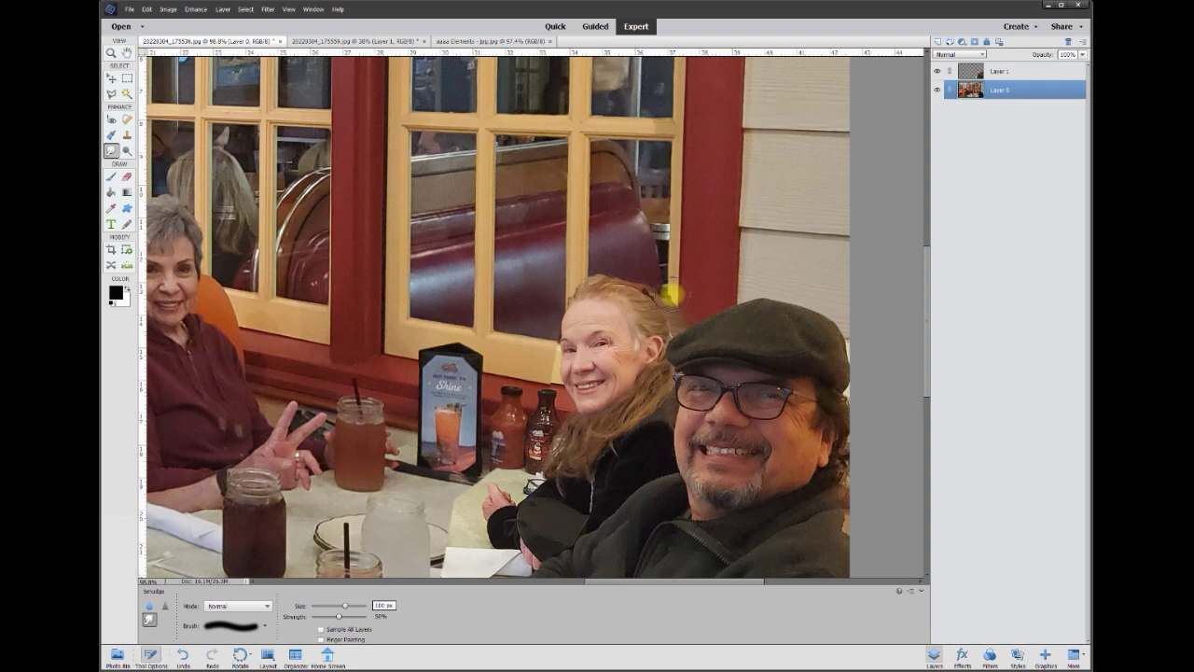
left_click(670, 345)
mouse_move(670, 347)
left_mouse_down()
mouse_move(670, 299)
mouse_move(672, 345)
mouse_move(636, 288)
mouse_move(613, 354)
mouse_move(582, 288)
mouse_move(619, 286)
mouse_move(573, 364)
left_mouse_up()
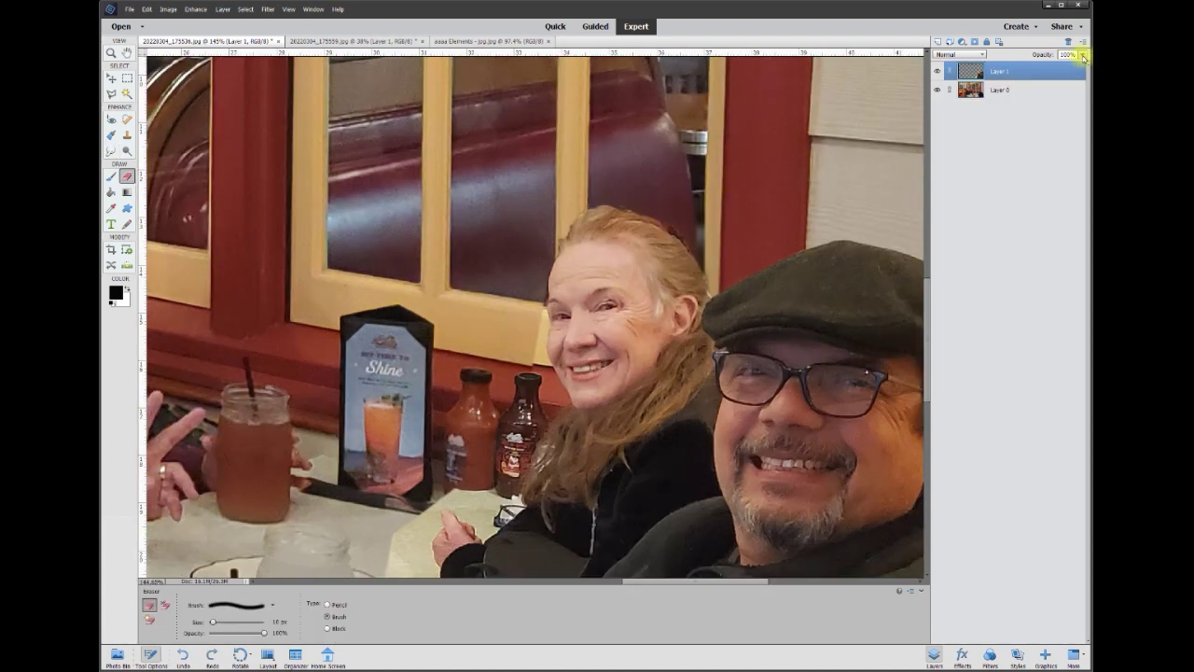
Check the overlap by lowering Layer 1's opacity to 50%, restore it to 100% and hide Layer 0 to isolate the cut-out.
left_click(1083, 56)
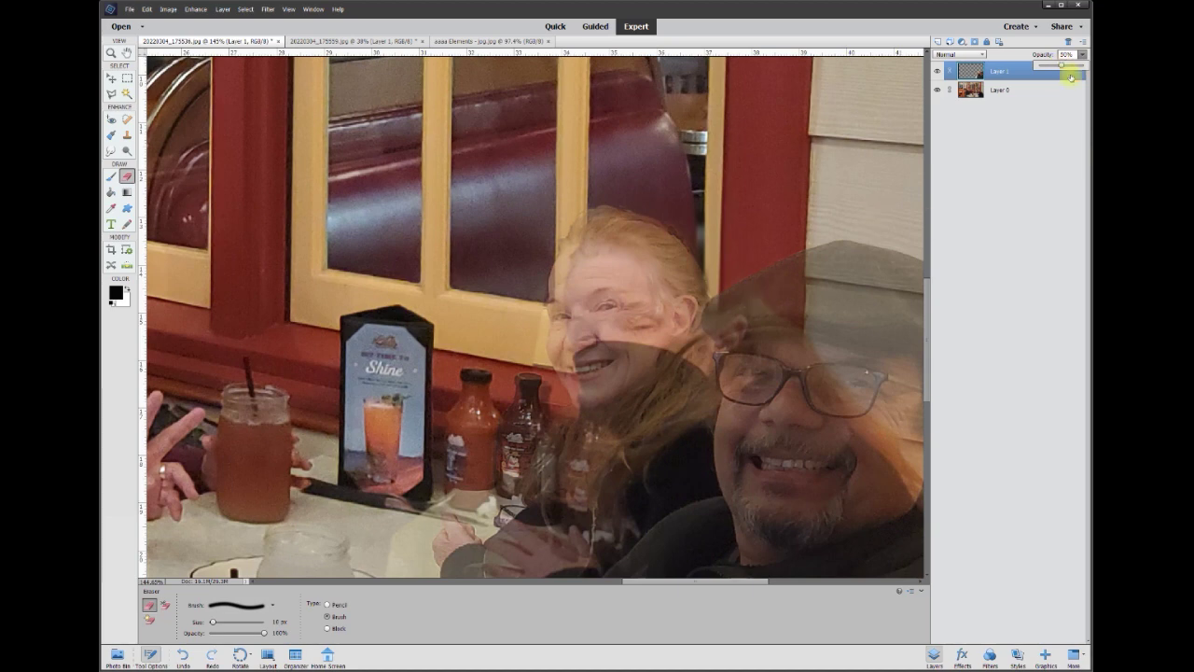
left_click_drag(1069, 68, 1071, 68)
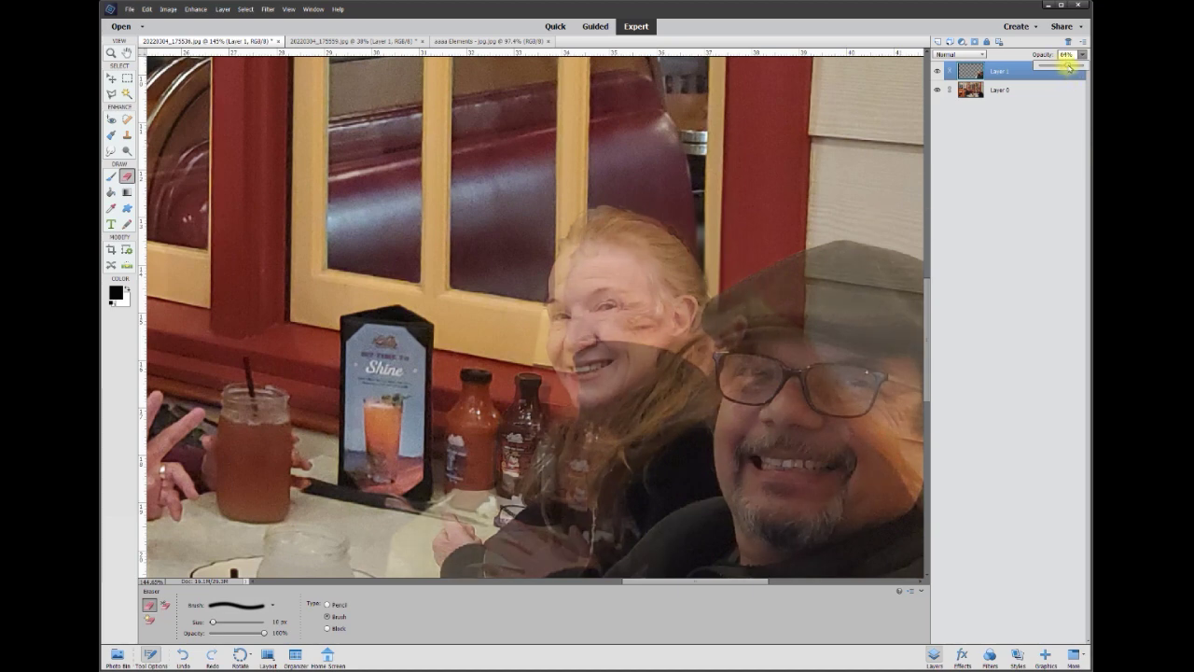
scroll(541, 360, "up", 2)
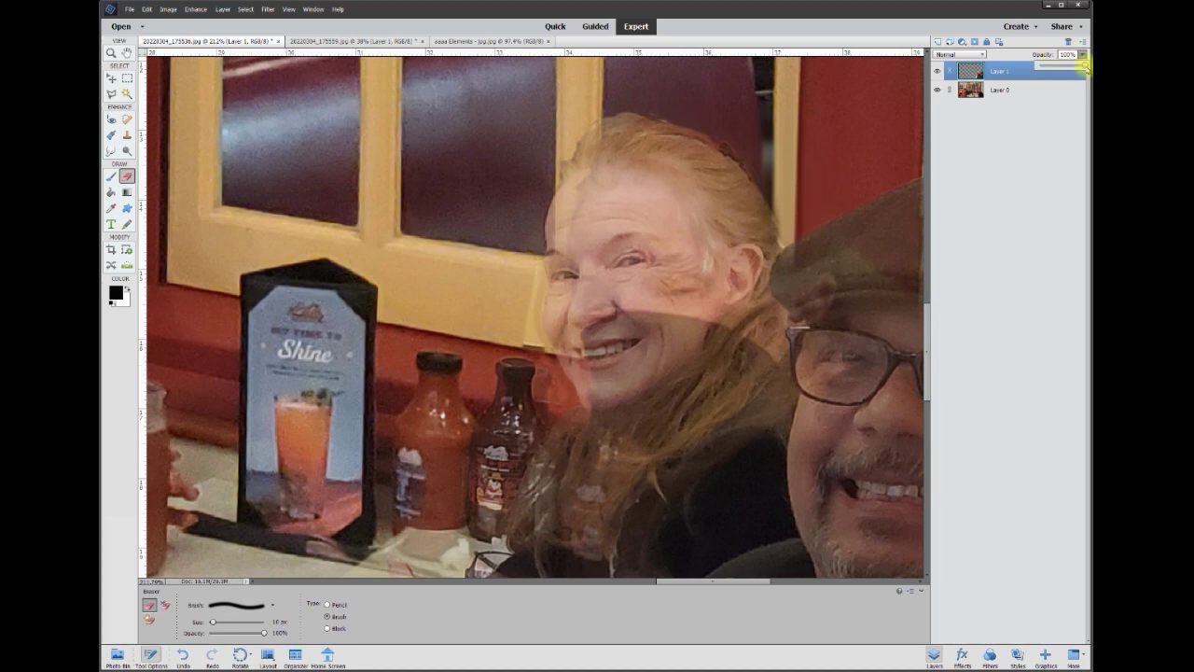
left_click(938, 90)
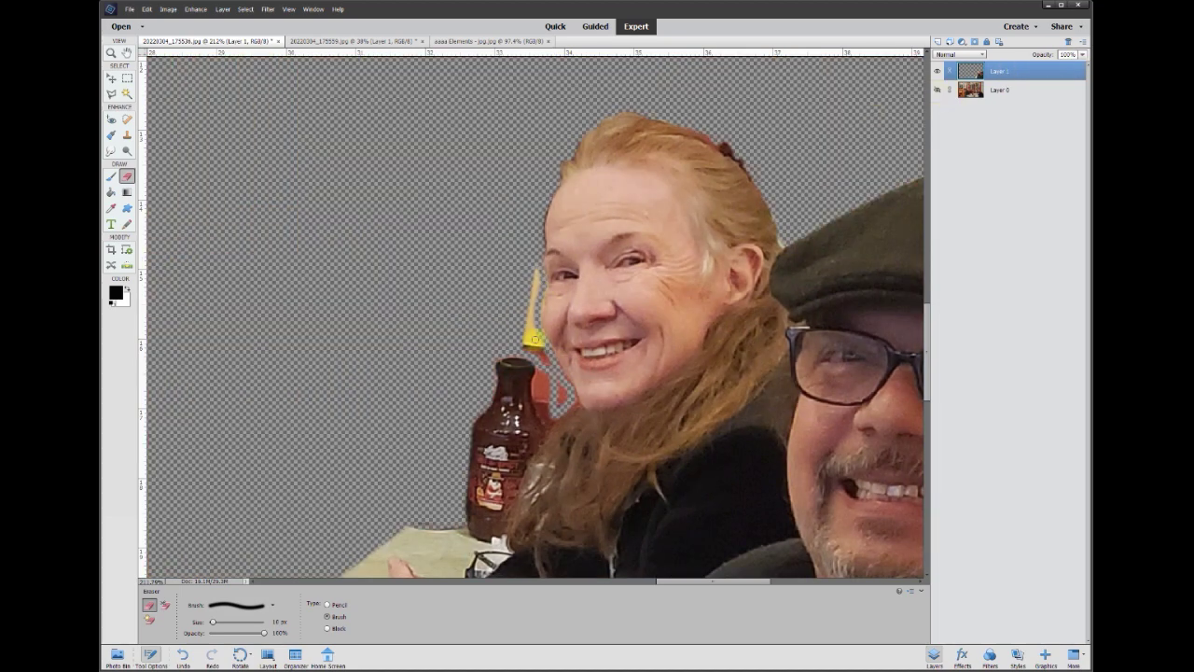
Cut away the leftover yellow and red background between the woman's face and the sauce bottle on Layer 1 using the Polygonal Lasso.
scroll(527, 369, "up", 2)
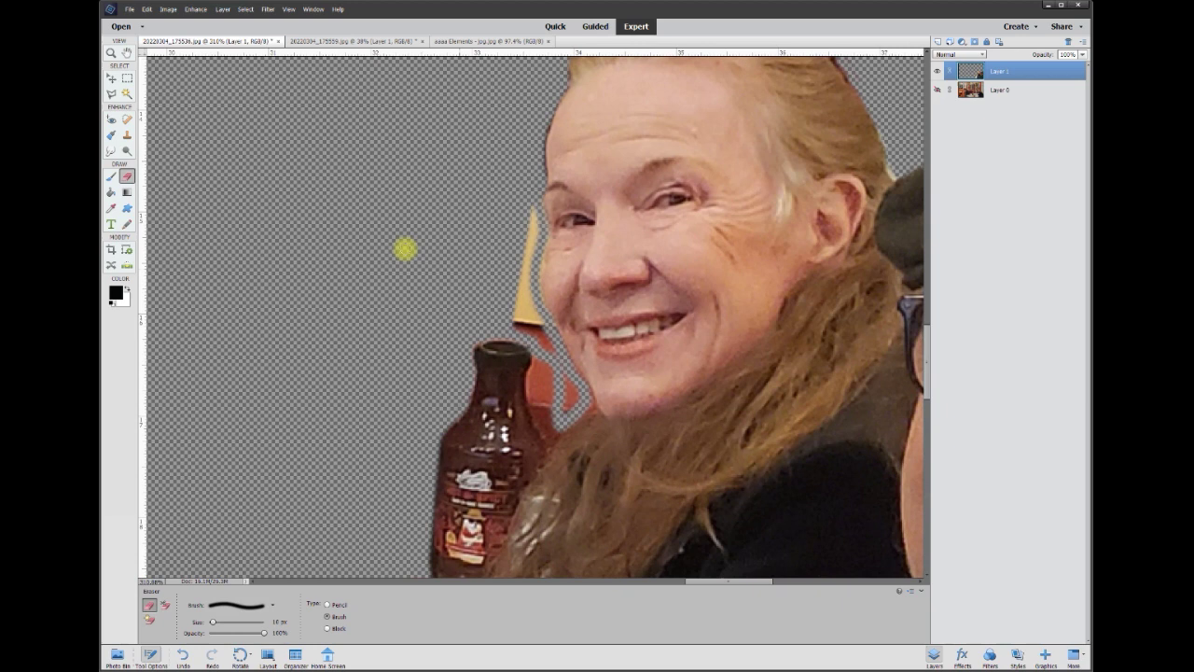
left_click(114, 93)
left_click(590, 394)
left_click(546, 354)
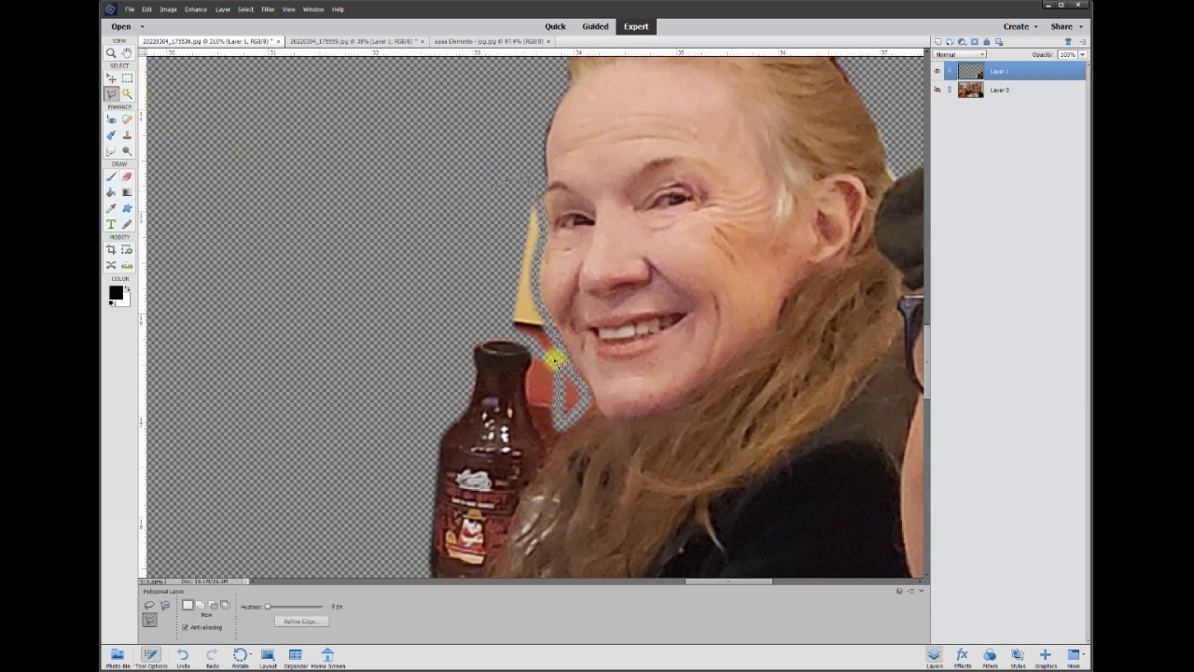
double_click(495, 327)
key("Delete")
key("ctrl+d")
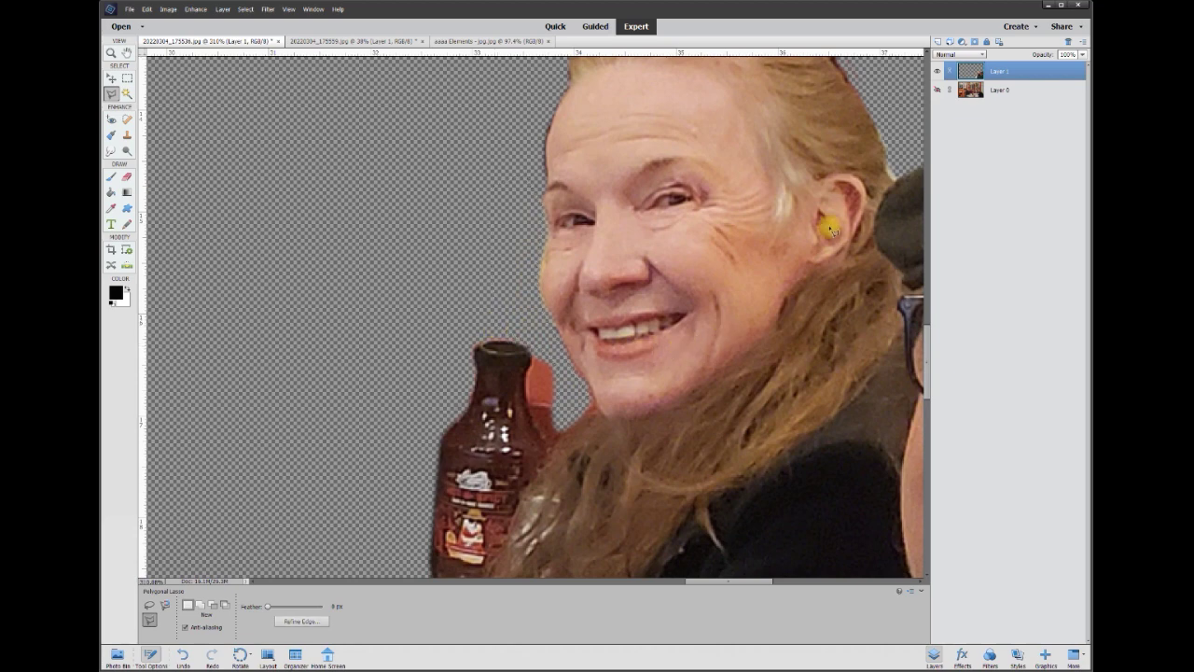
Show Layer 0 again and smudge the edge of the woman's chin and jaw on Layer 1 to blend it into the background.
left_click(937, 90)
scroll(666, 483, "up", 2)
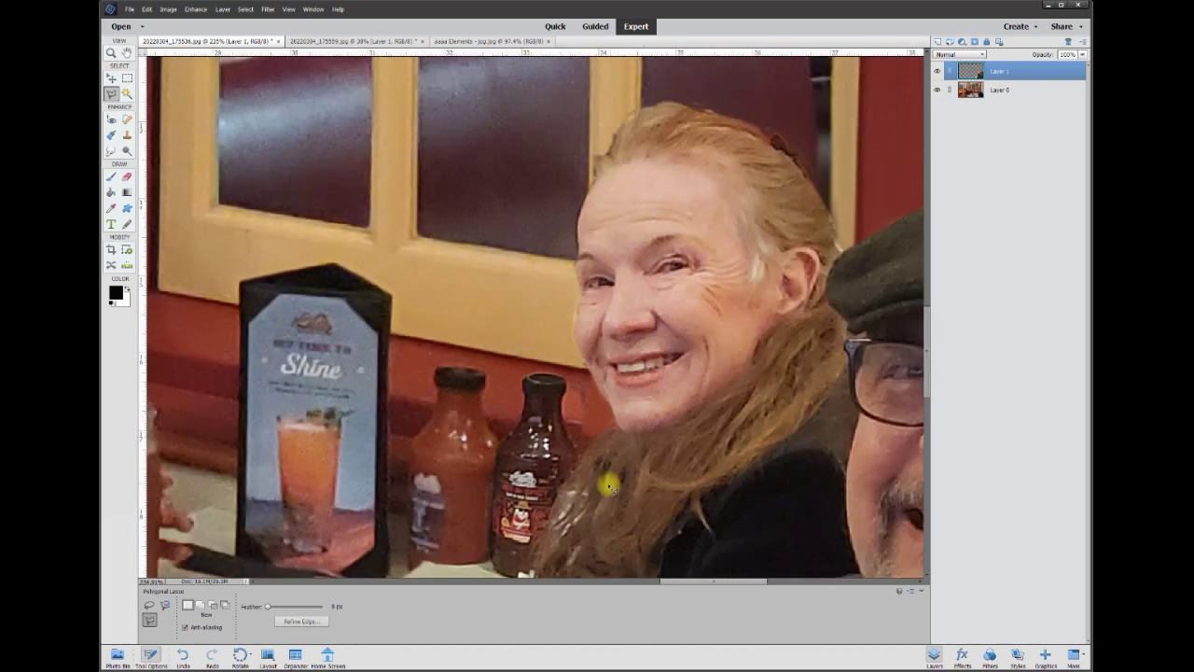
scroll(599, 476, "up", 1)
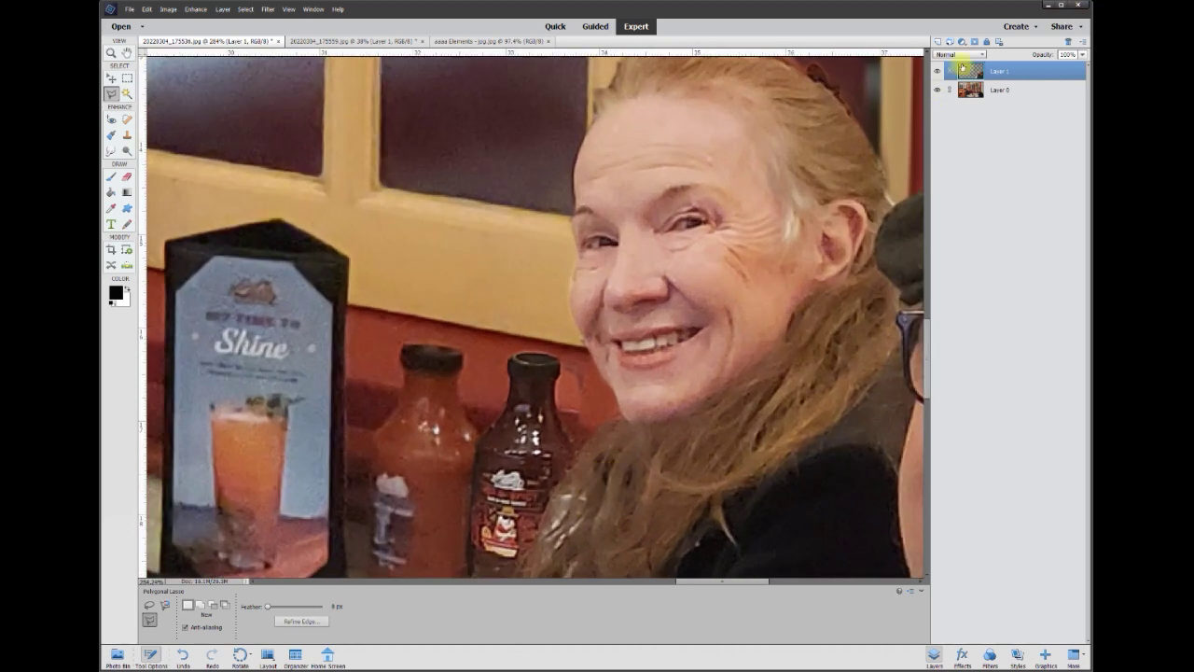
left_click(111, 151)
mouse_move(600, 416)
left_mouse_down()
mouse_move(584, 413)
mouse_move(597, 419)
mouse_move(568, 383)
mouse_move(581, 377)
mouse_move(603, 400)
left_mouse_up()
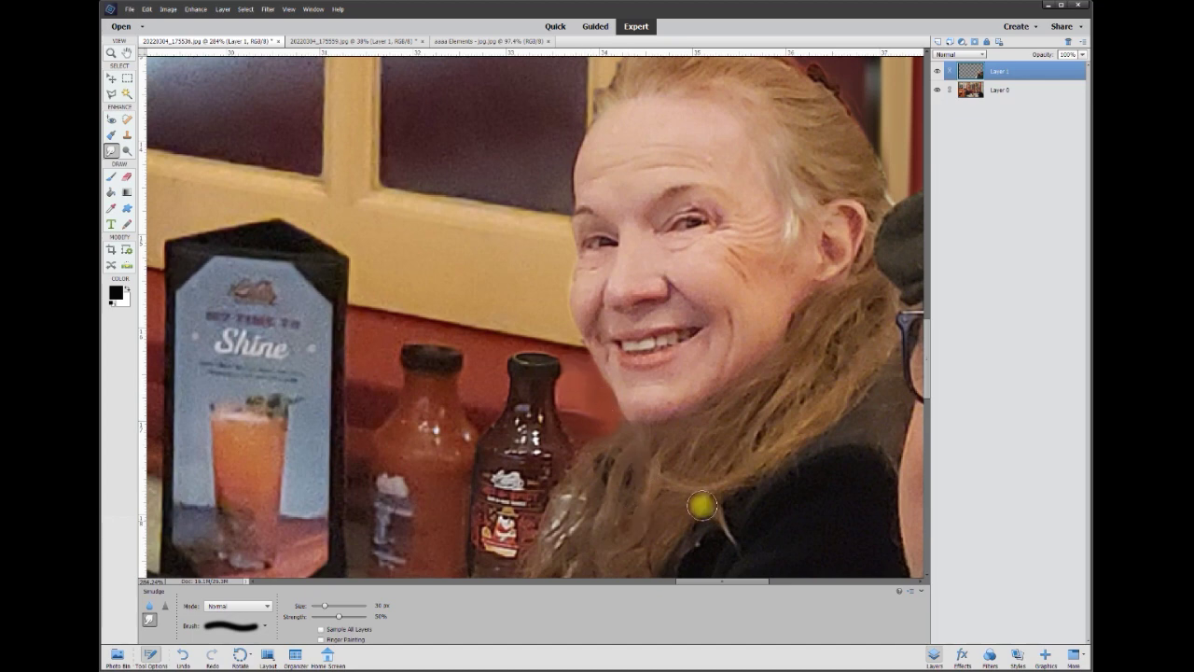
Lower Layer 1's opacity to 90% and erase a thin outline along the man's sleeve and hand to separate them from the pasted table.
left_click_drag(929, 385, 872, 427)
left_click_drag(700, 582, 666, 581)
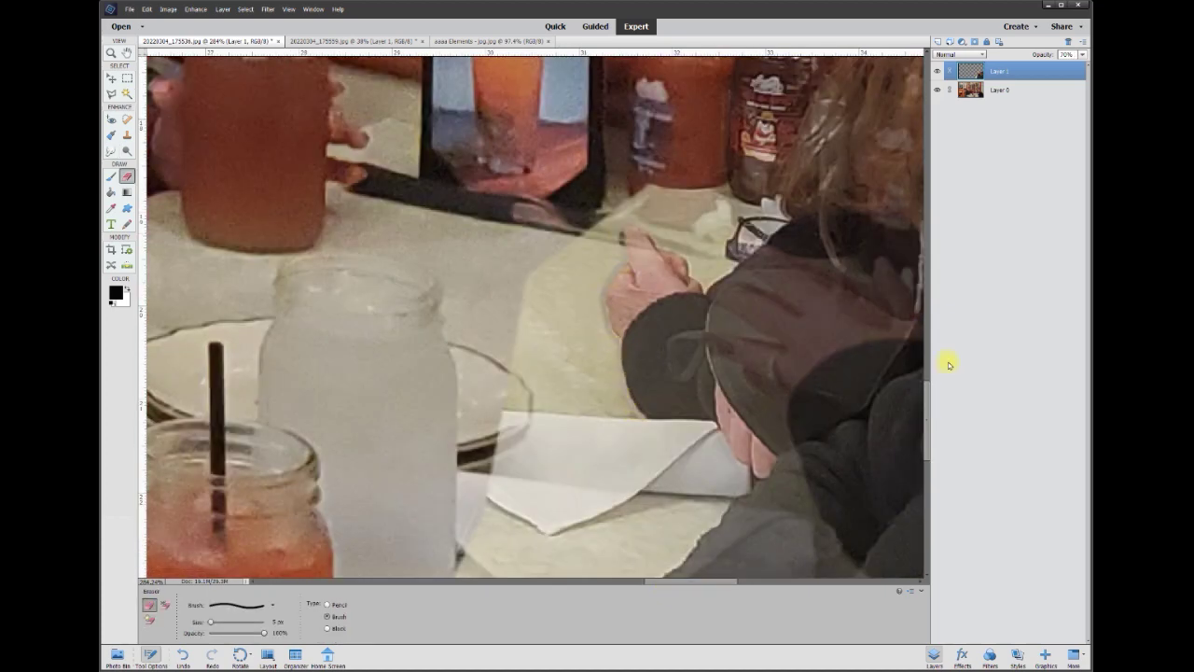
left_click_drag(927, 410, 926, 392)
left_click_drag(1036, 53, 1055, 53)
left_click_drag(652, 396, 691, 427)
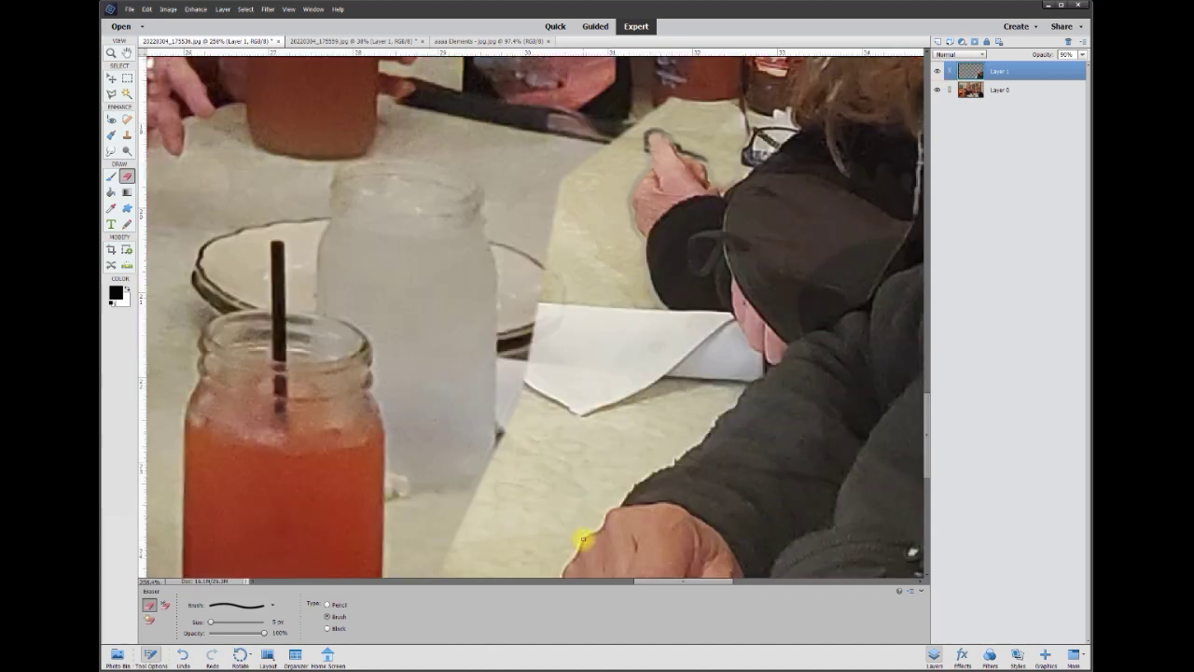
left_click_drag(606, 515, 638, 483)
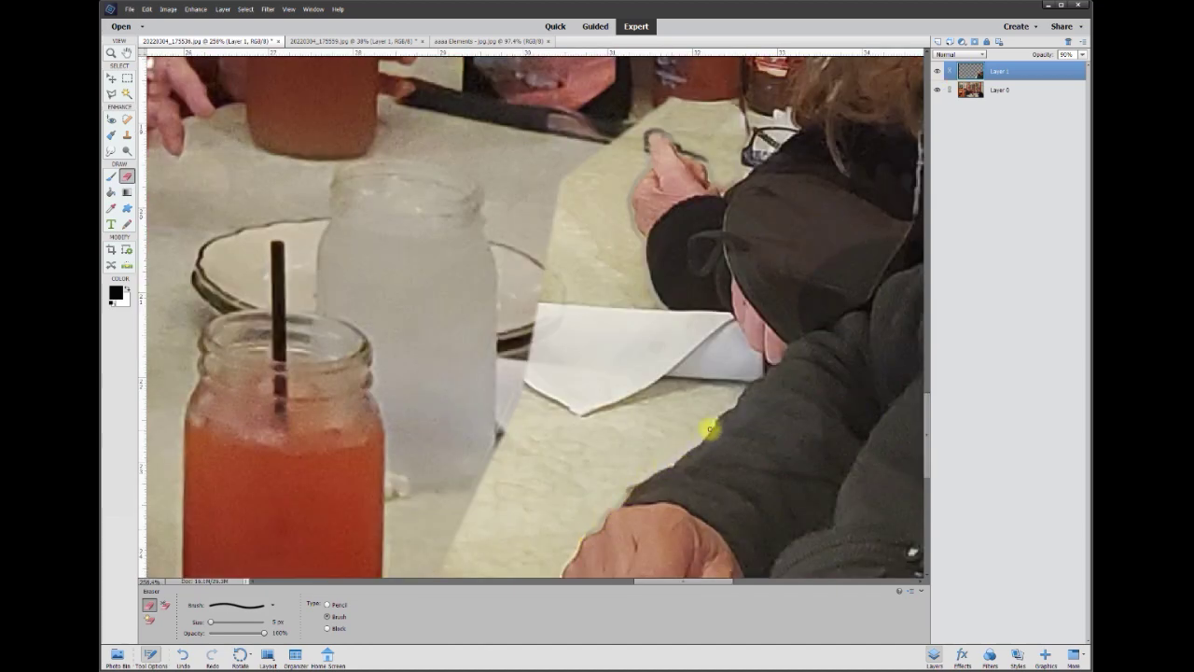
mouse_move(731, 408)
left_mouse_down()
mouse_move(762, 377)
mouse_move(743, 333)
left_mouse_up()
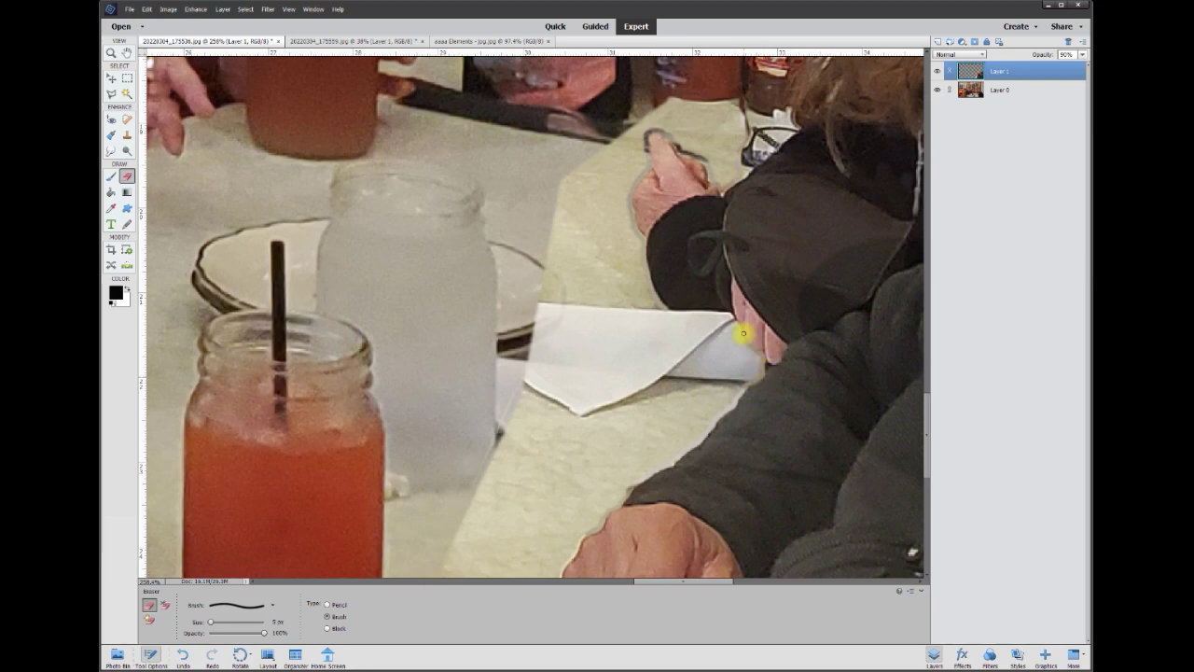
scroll(661, 266, "down", 5)
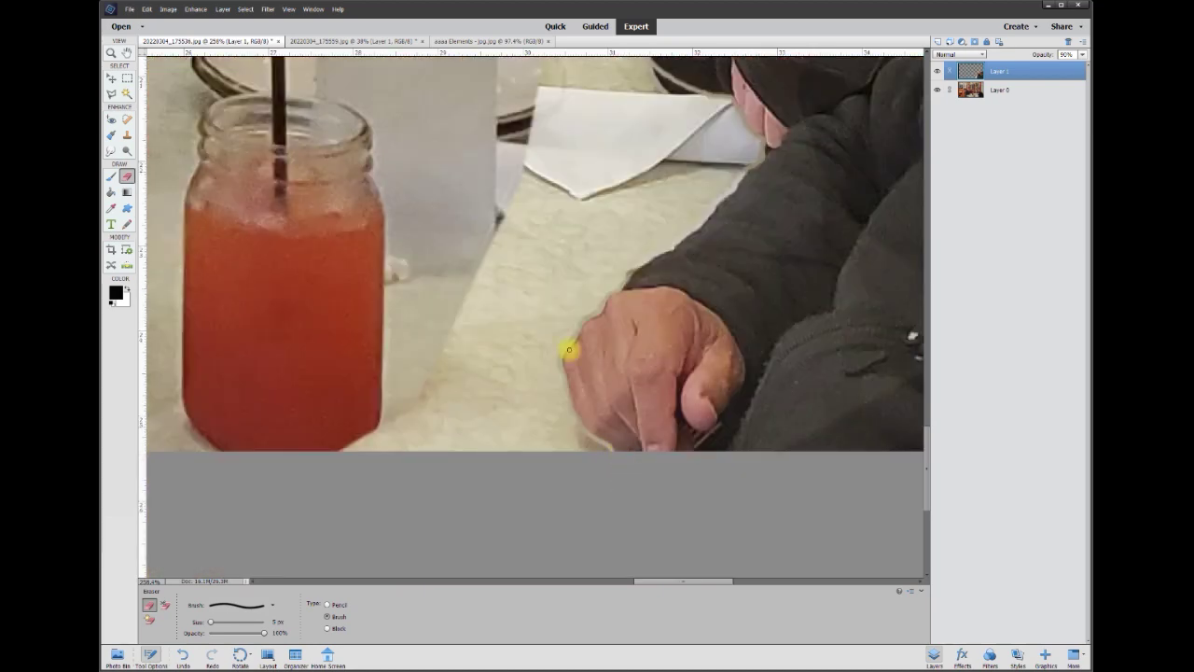
Hide Layer 0, restore Layer 1's opacity to 100%, and cut out the pasted table and napkin beside the couple's hands with the Polygonal Lasso.
left_click(937, 90)
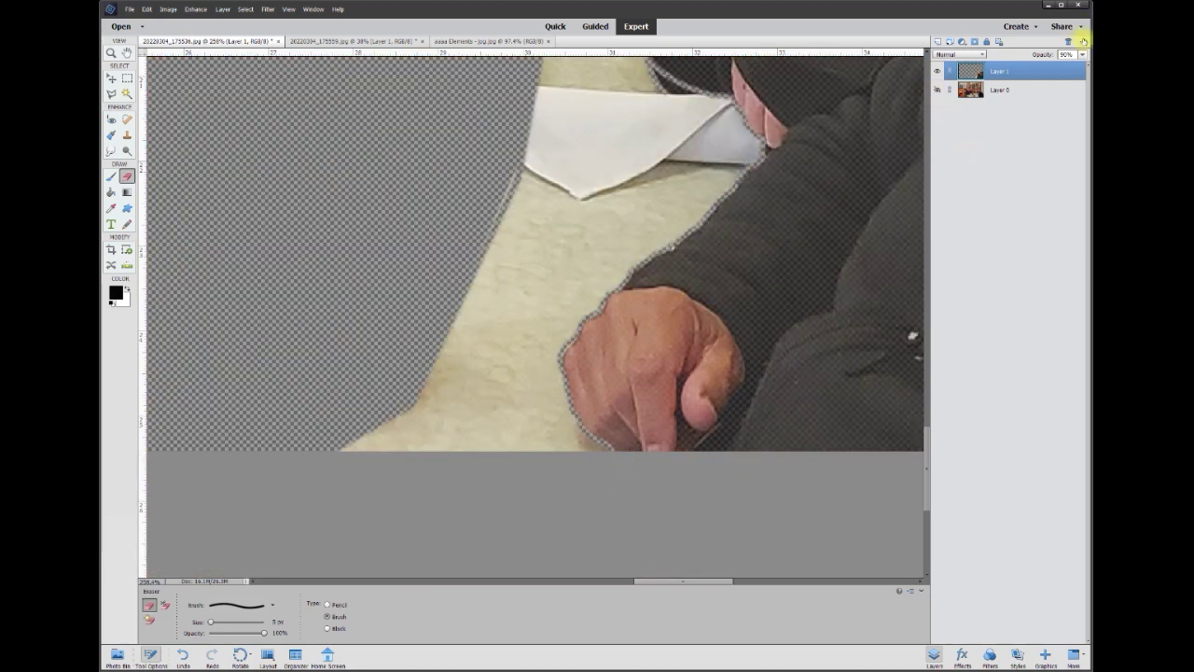
type("100")
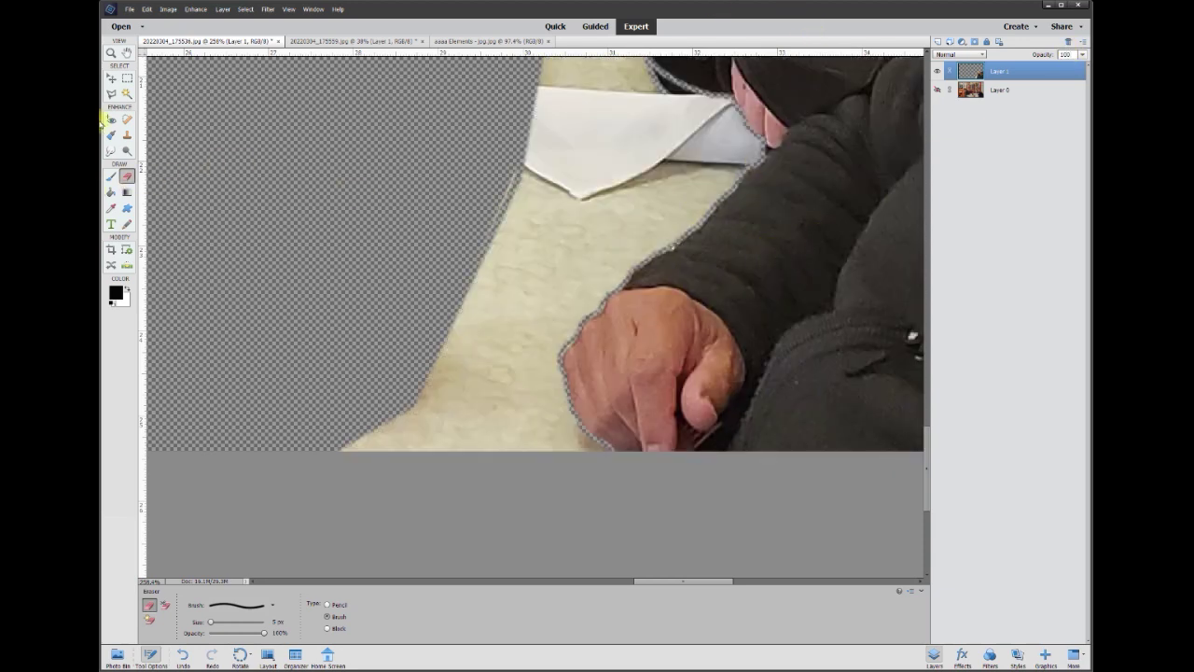
left_click(111, 94)
scroll(447, 499, "up", 2)
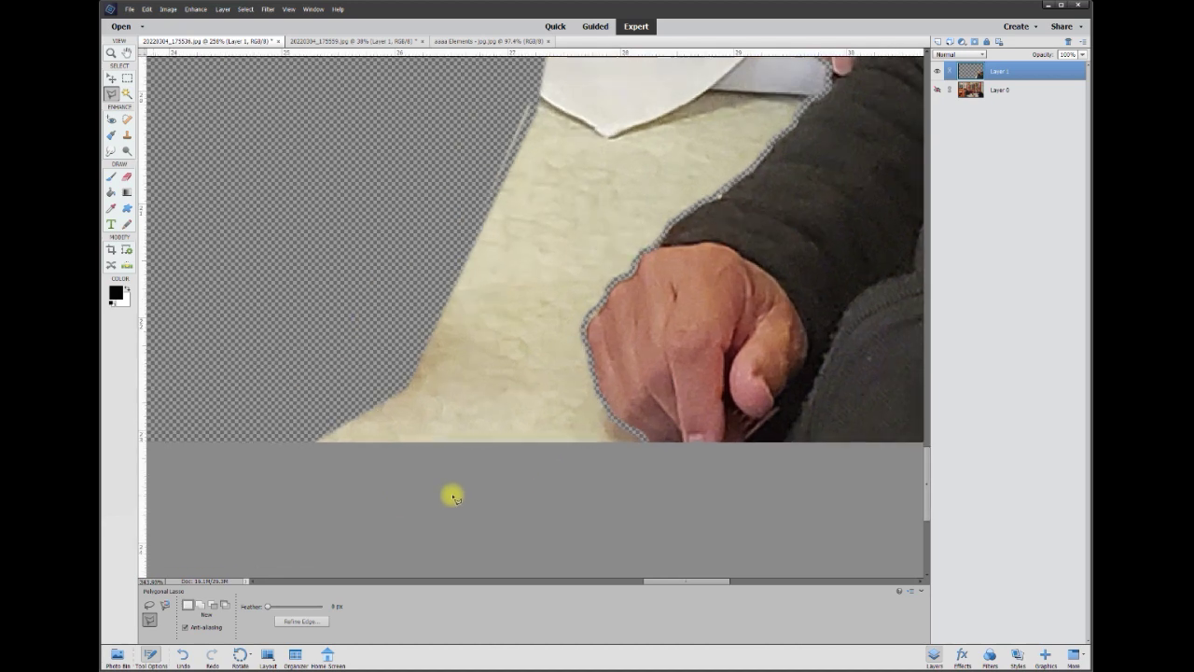
left_click(243, 467)
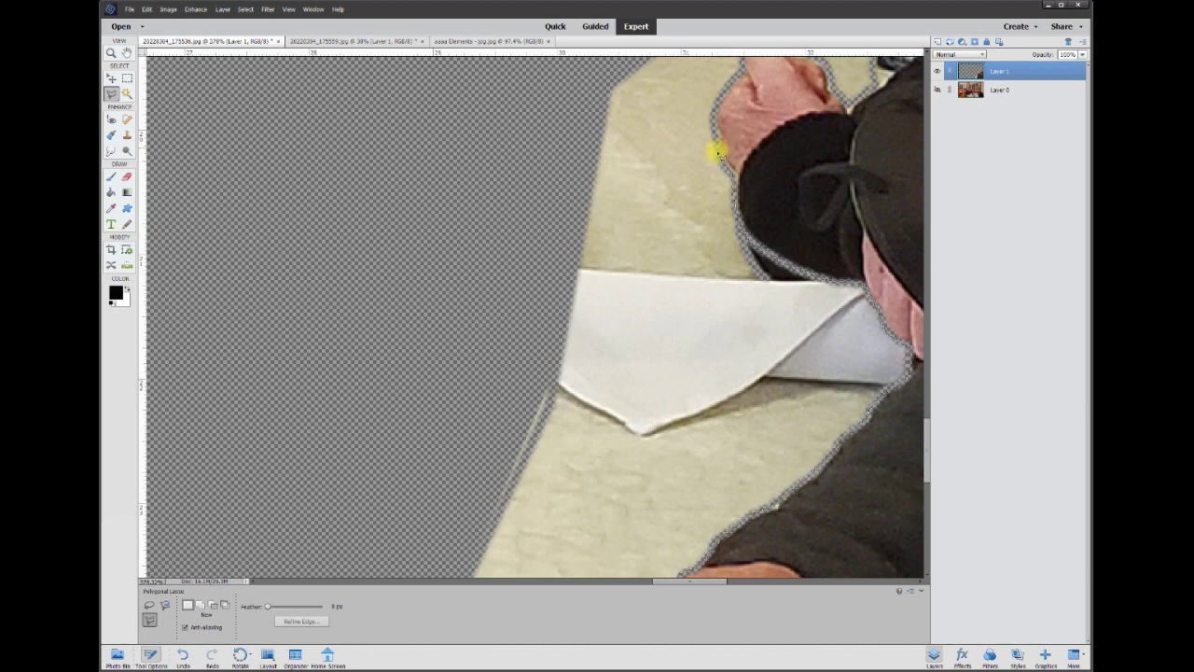
scroll(719, 56, "up", 3)
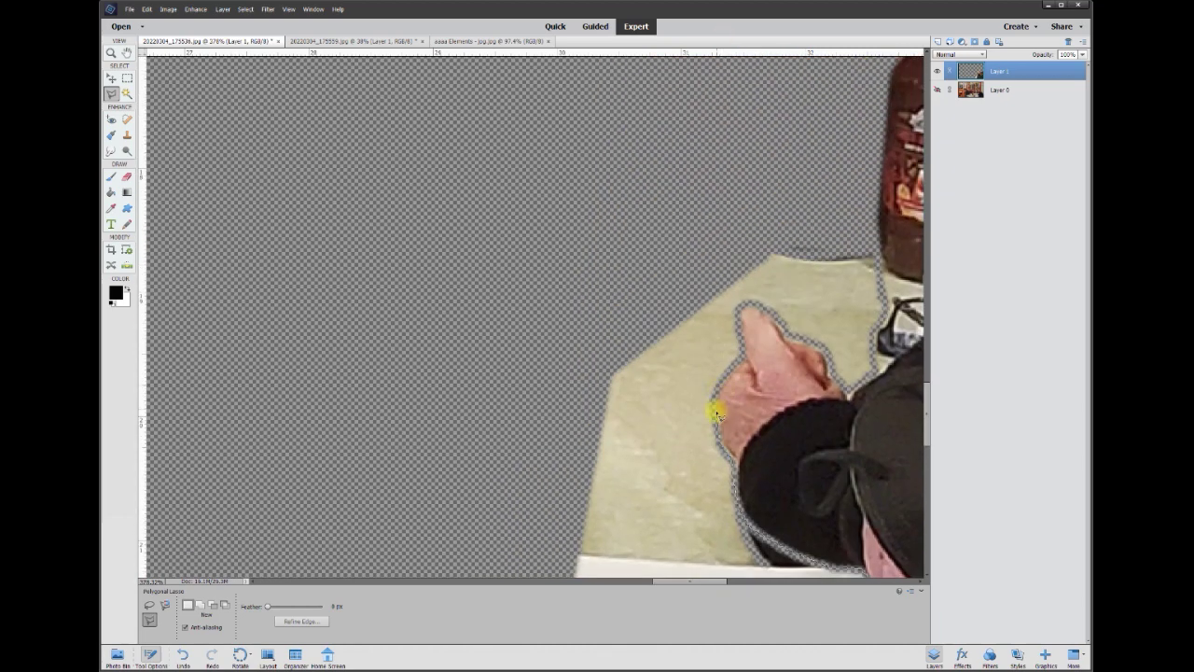
scroll(368, 171, "down", 5)
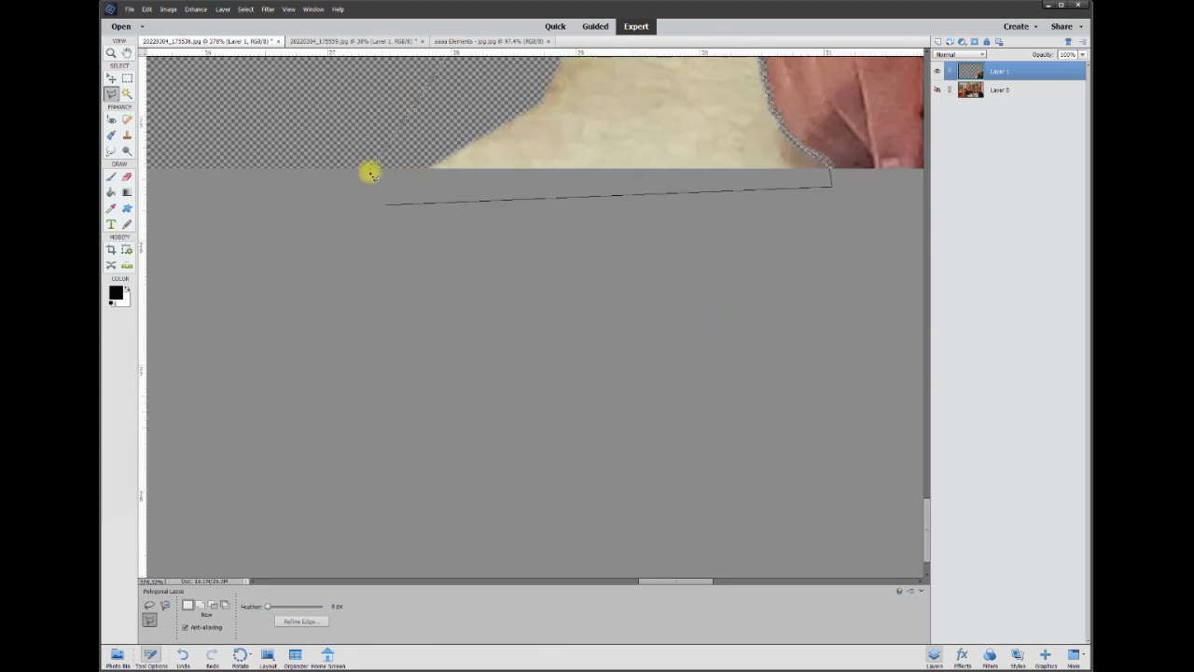
scroll(632, 396, "down", 5)
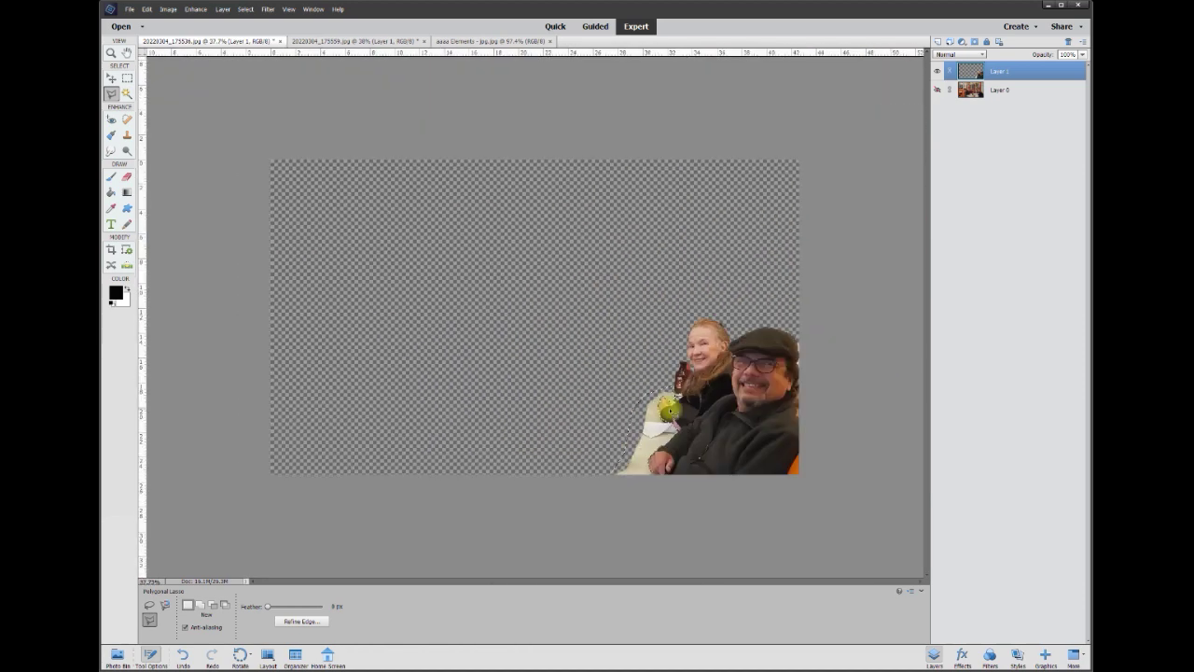
scroll(763, 478, "down", 1)
key("Delete")
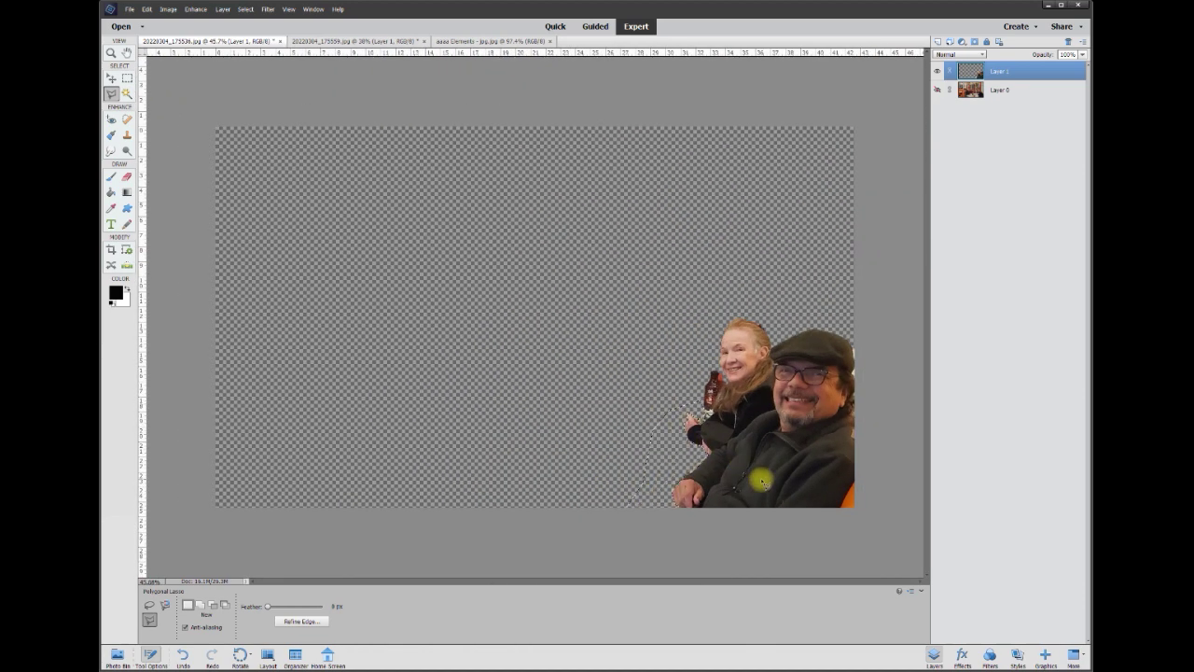
key("ctrl+d")
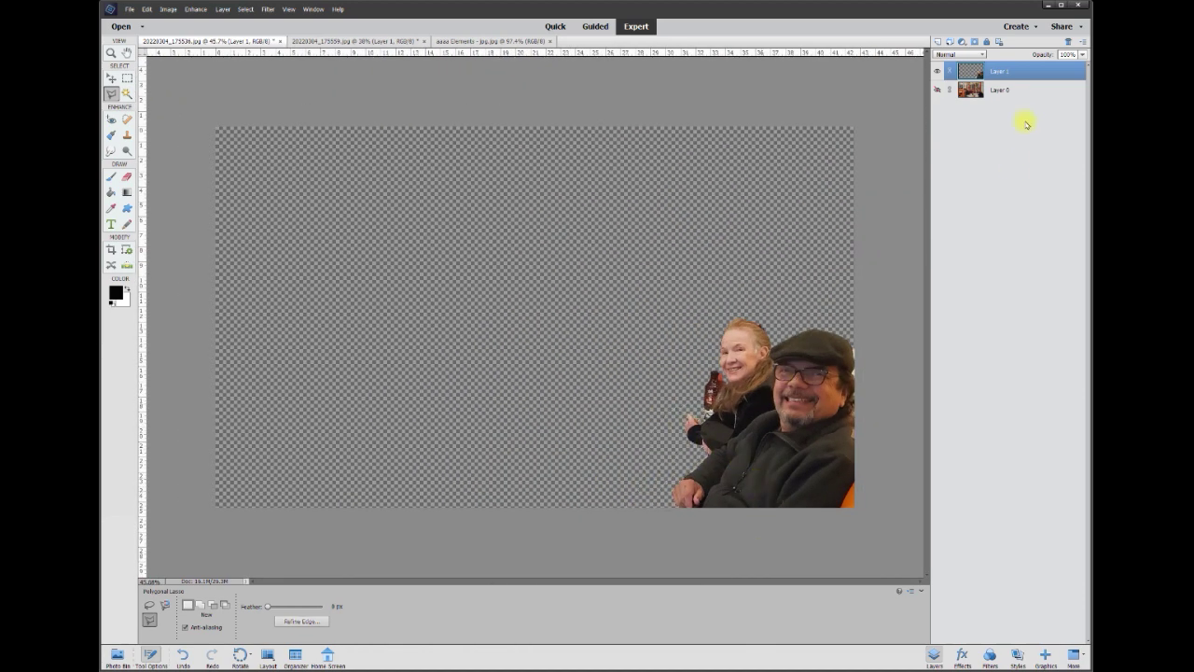
Show Layer 0 again and add a blank layer directly above it, beneath the cut-out couple.
left_click(938, 91)
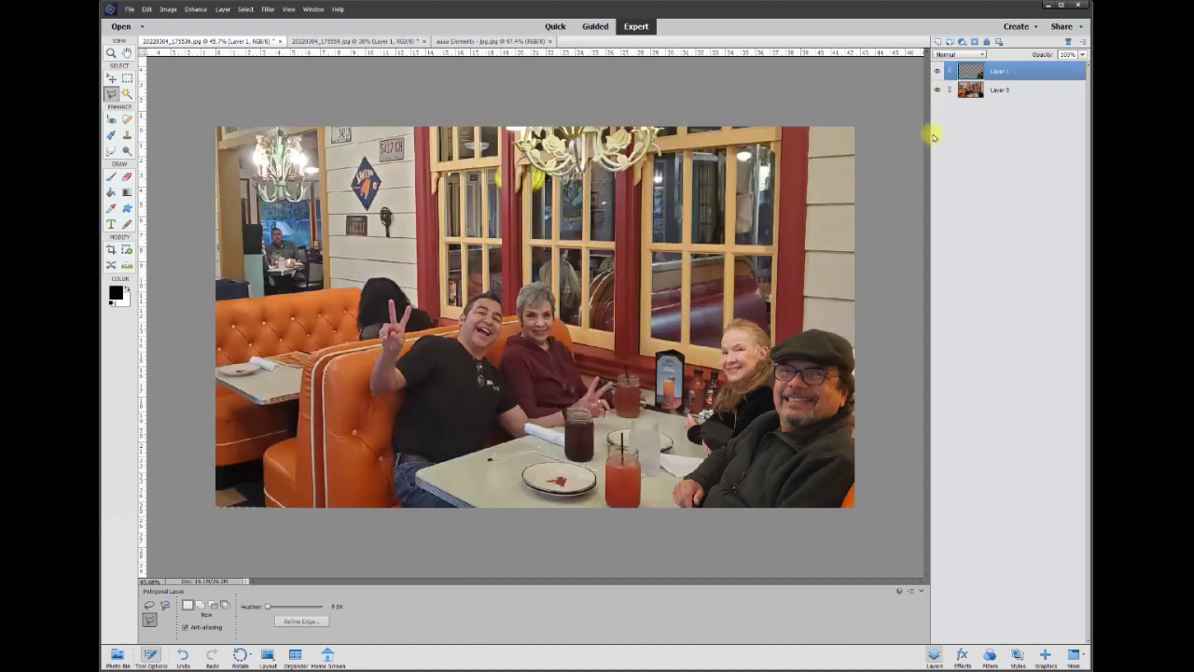
key("v")
key("ctrl+0")
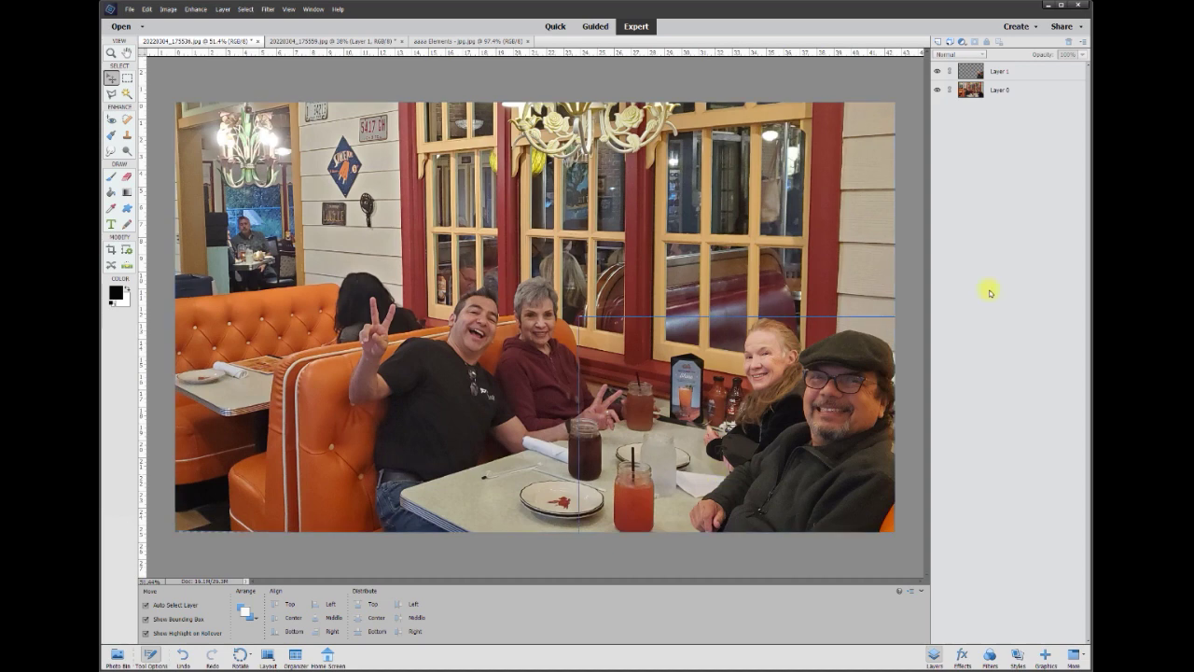
left_click(999, 89)
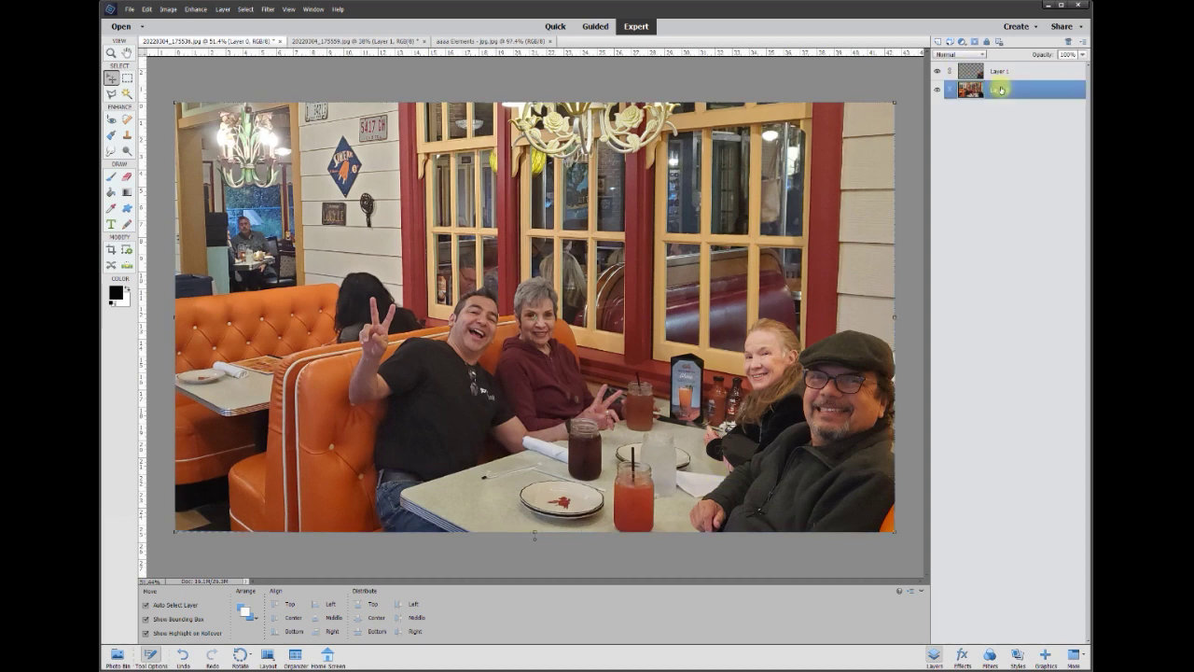
left_click(937, 43)
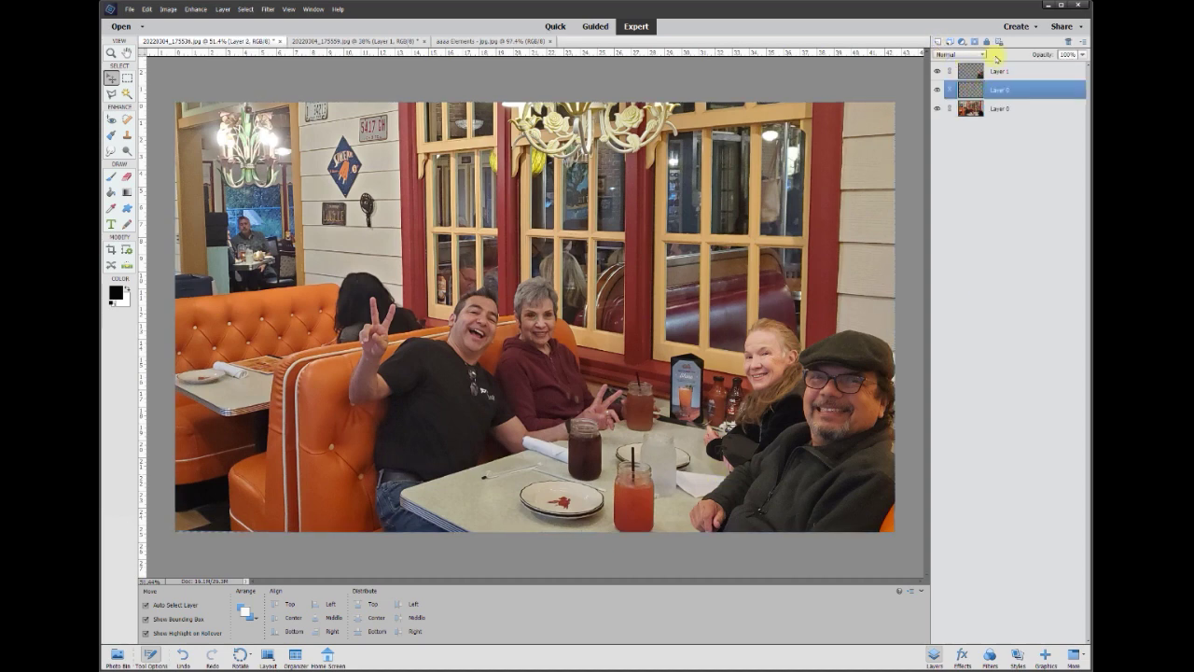
left_click(937, 71)
left_click(938, 71)
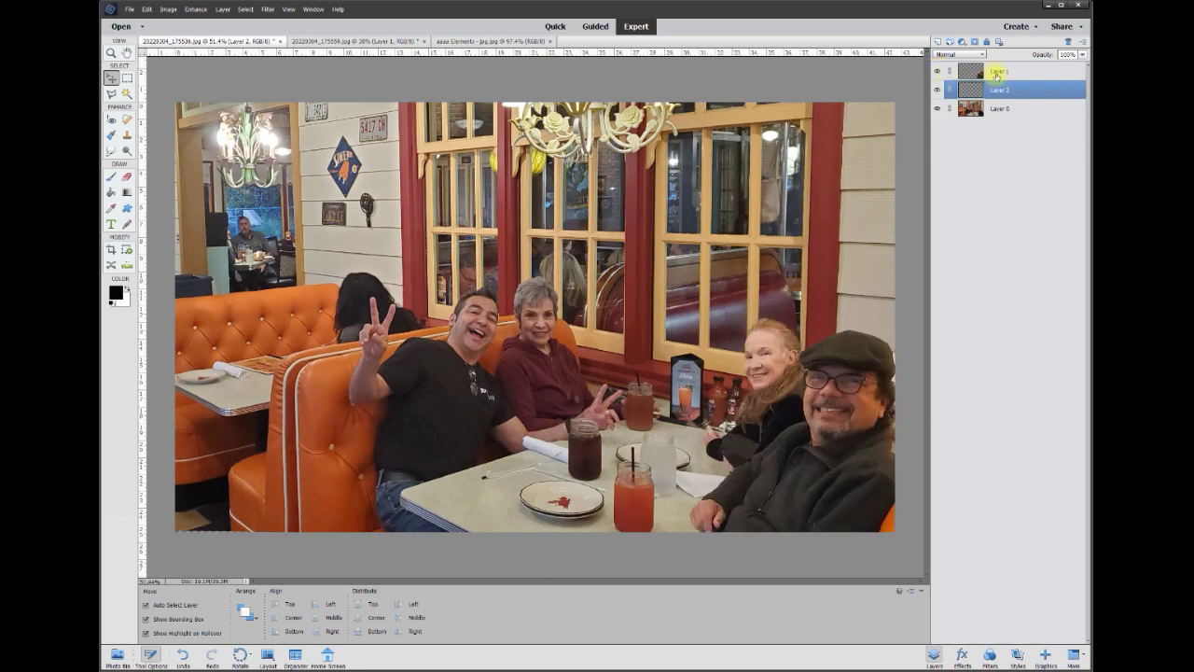
Paint a black shadow on the new layer beneath the couple's arms at the table edge with a soft 200 px brush.
left_click(111, 179)
left_click(116, 295)
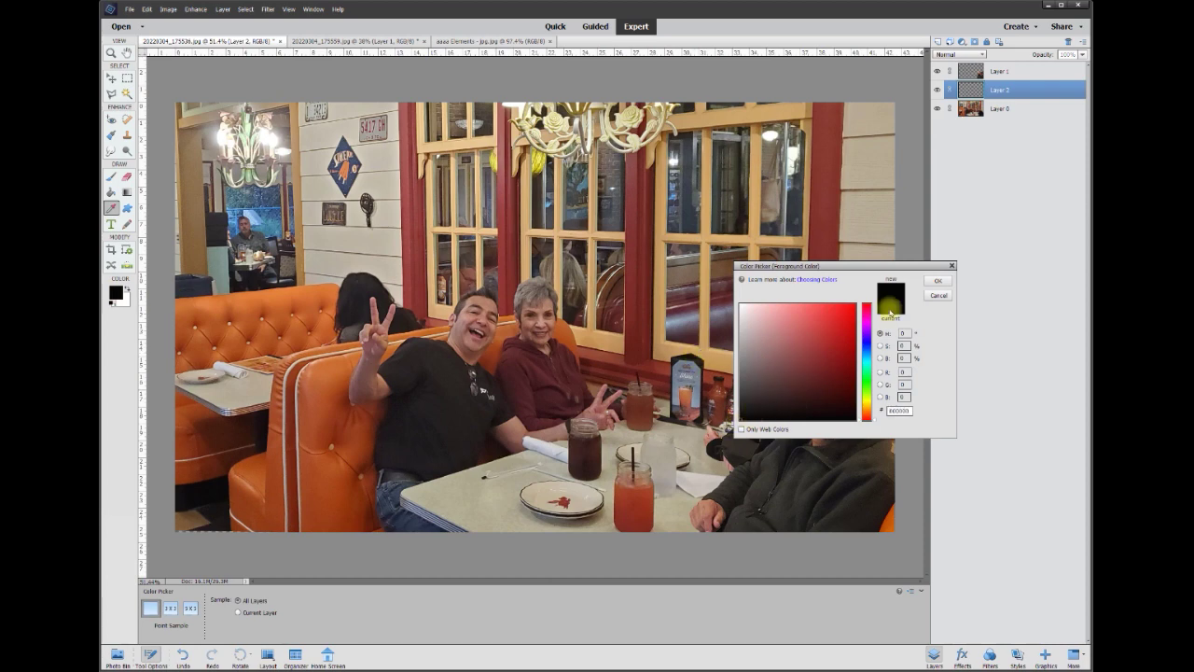
left_click(937, 281)
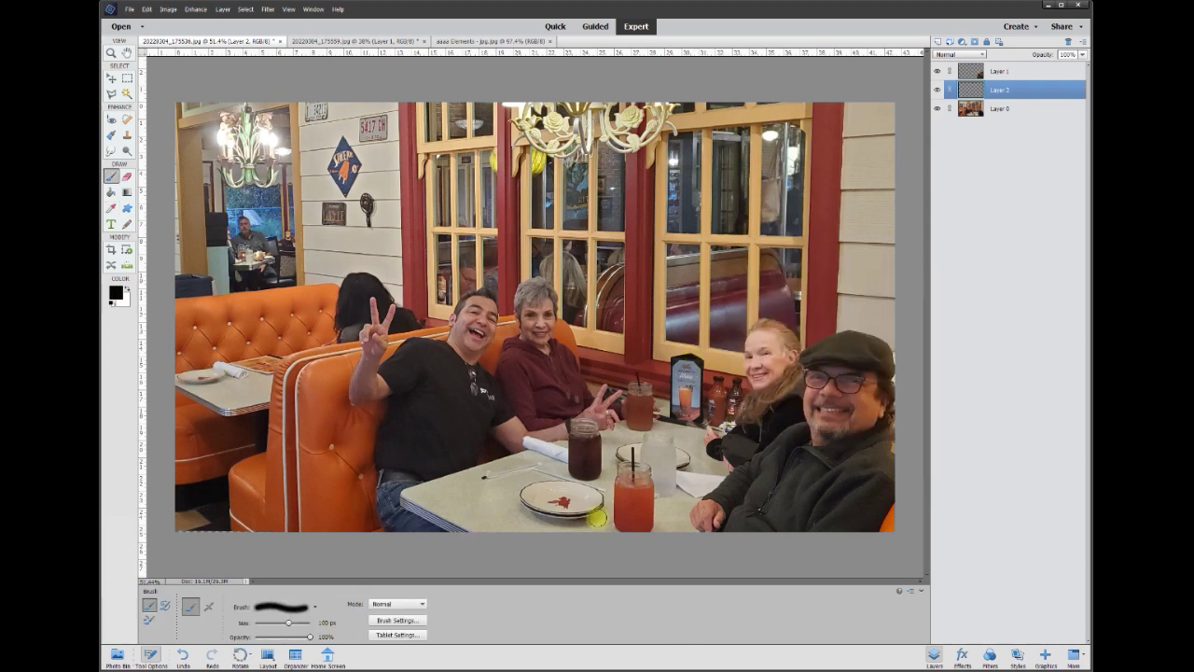
left_click(322, 622)
left_click(741, 460)
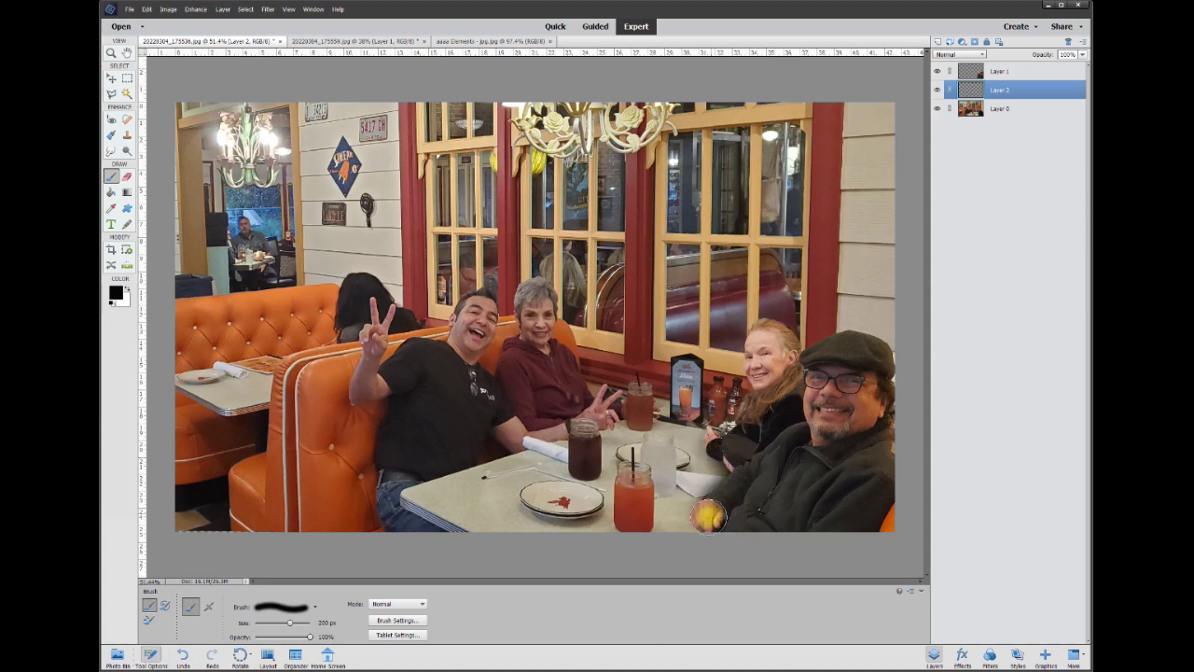
Soften the painted shadow with the Smudge tool at 200 px and lower Layer 2's opacity to 50%.
left_click(112, 80)
left_click(110, 151)
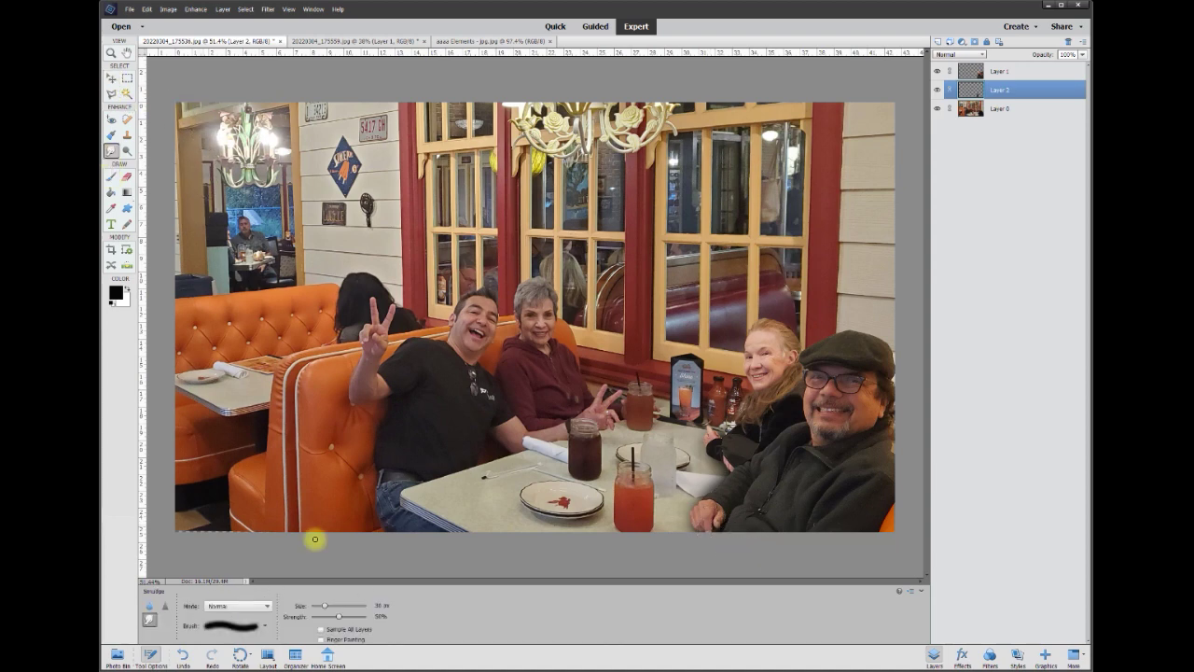
left_click(382, 606)
type("200")
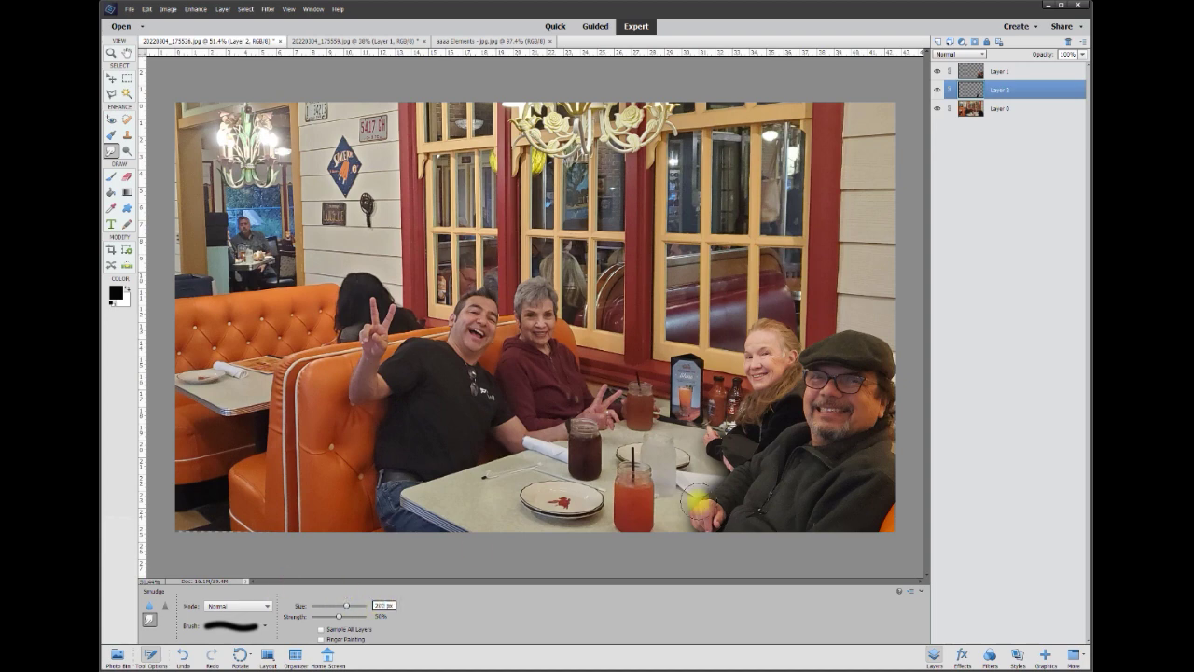
key("Return")
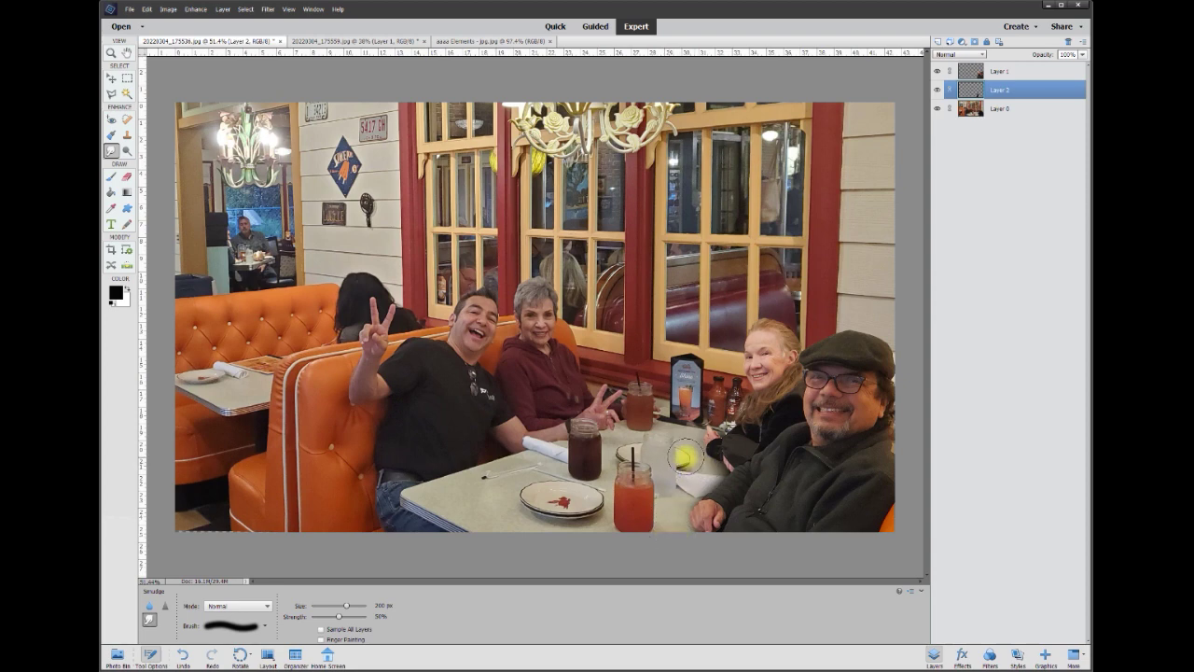
left_click(1084, 57)
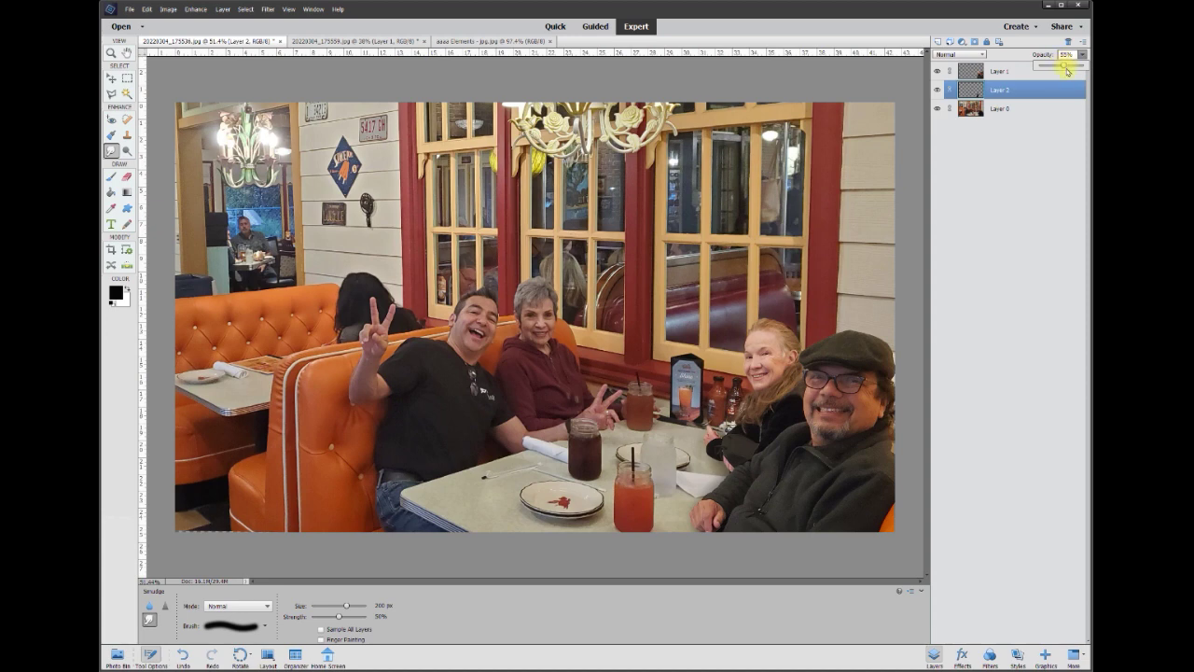
left_click_drag(1072, 68, 1064, 69)
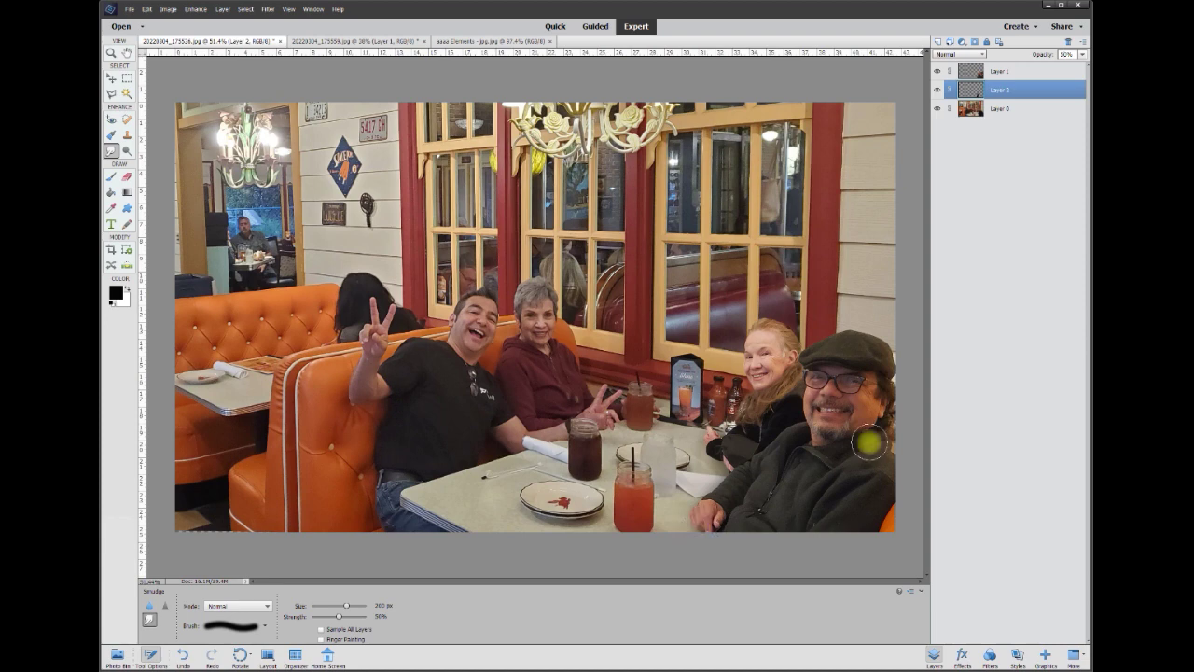
Add another blank layer above Layer 2 and paint a soft black shadow around the man's hand on the table.
left_click(938, 43)
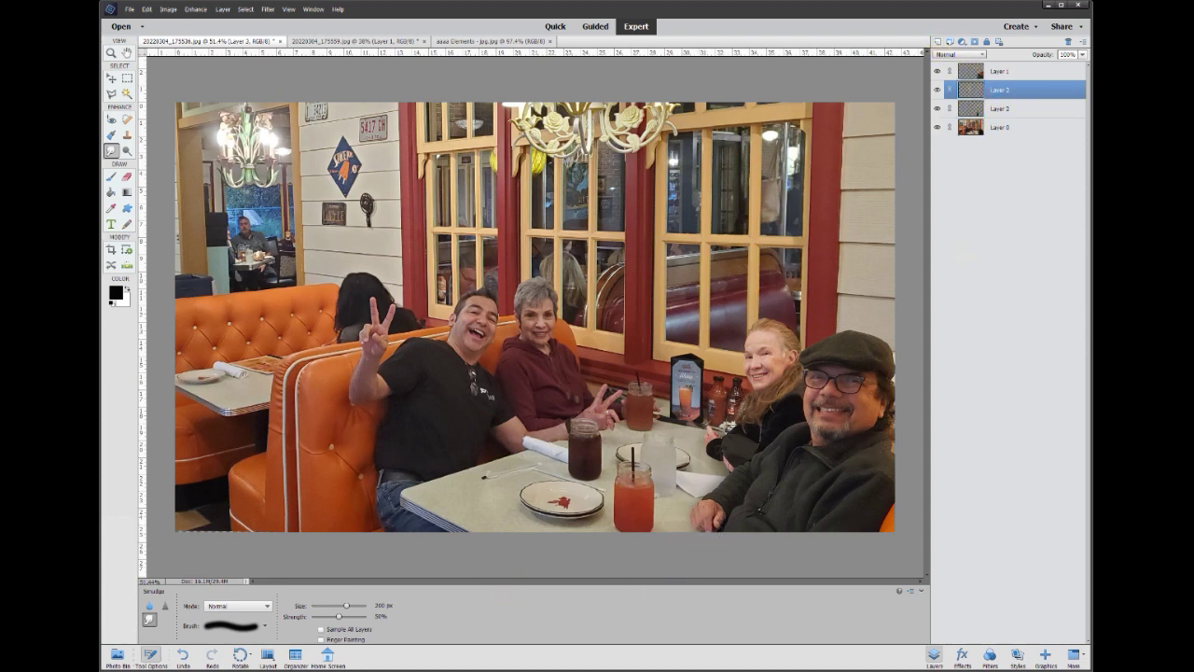
left_click(111, 175)
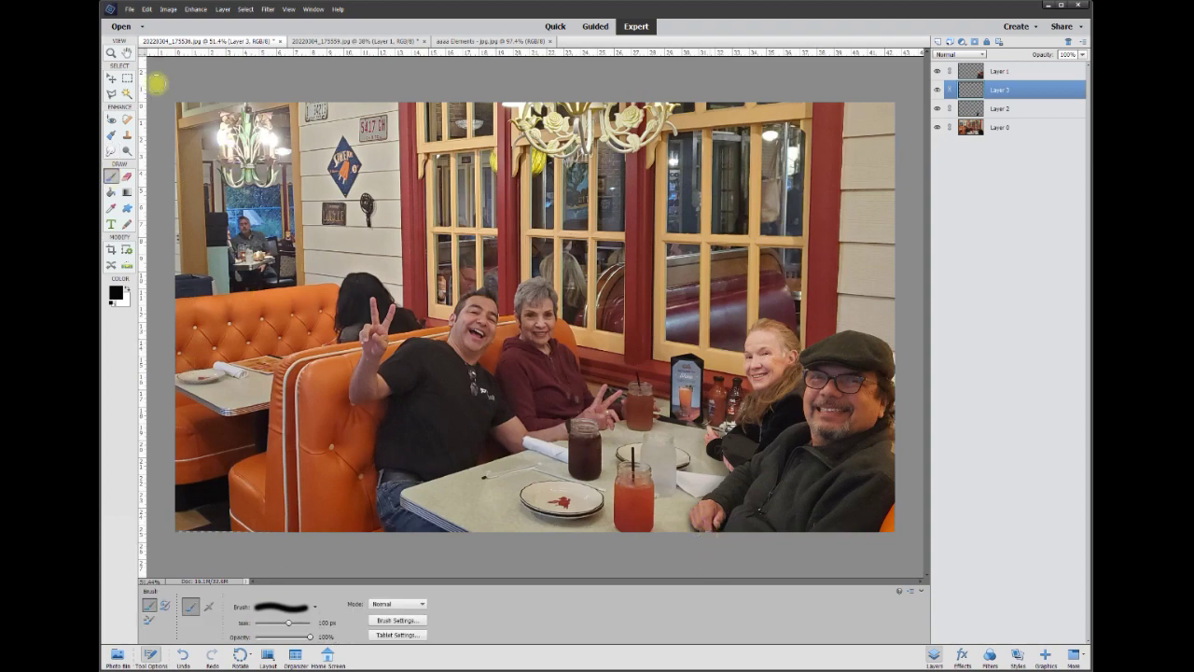
left_click(111, 79)
Lower the opacity of the hand's shadow on Layer 3 so it blends with the table.
key("ctrl+equal")
left_click(1083, 56)
left_click(1082, 56)
left_click_drag(1084, 67, 1054, 69)
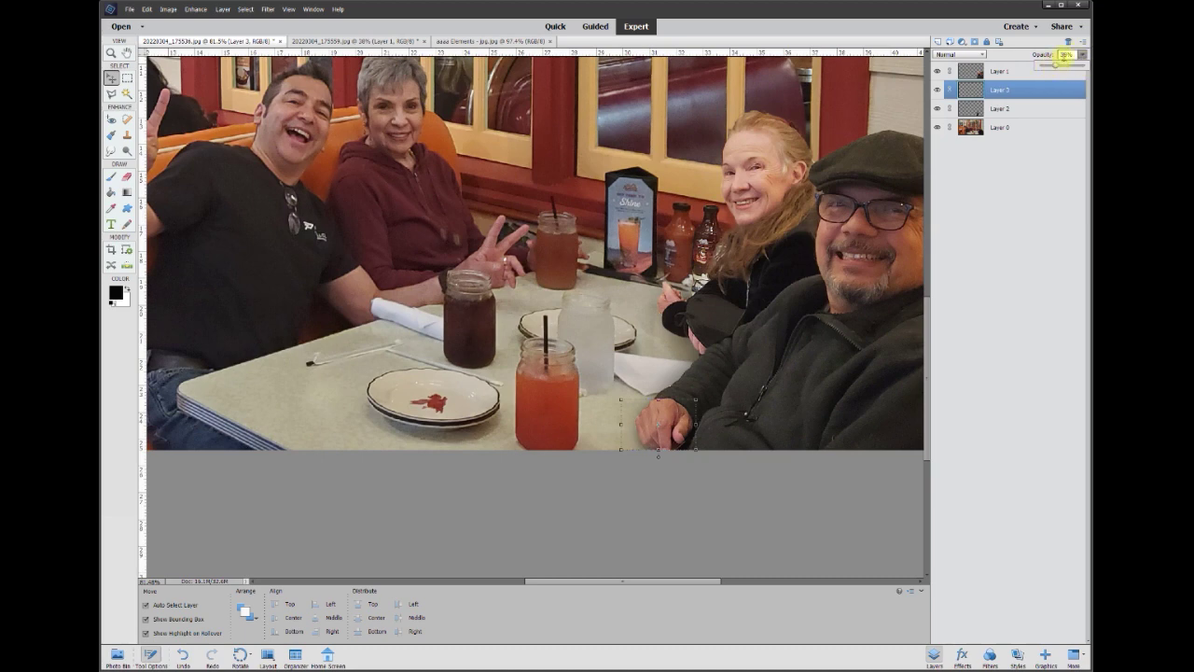
left_click(1065, 55)
Compare the composite with the original photo by hiding and showing Layer 1.
scroll(773, 410, "down", 3)
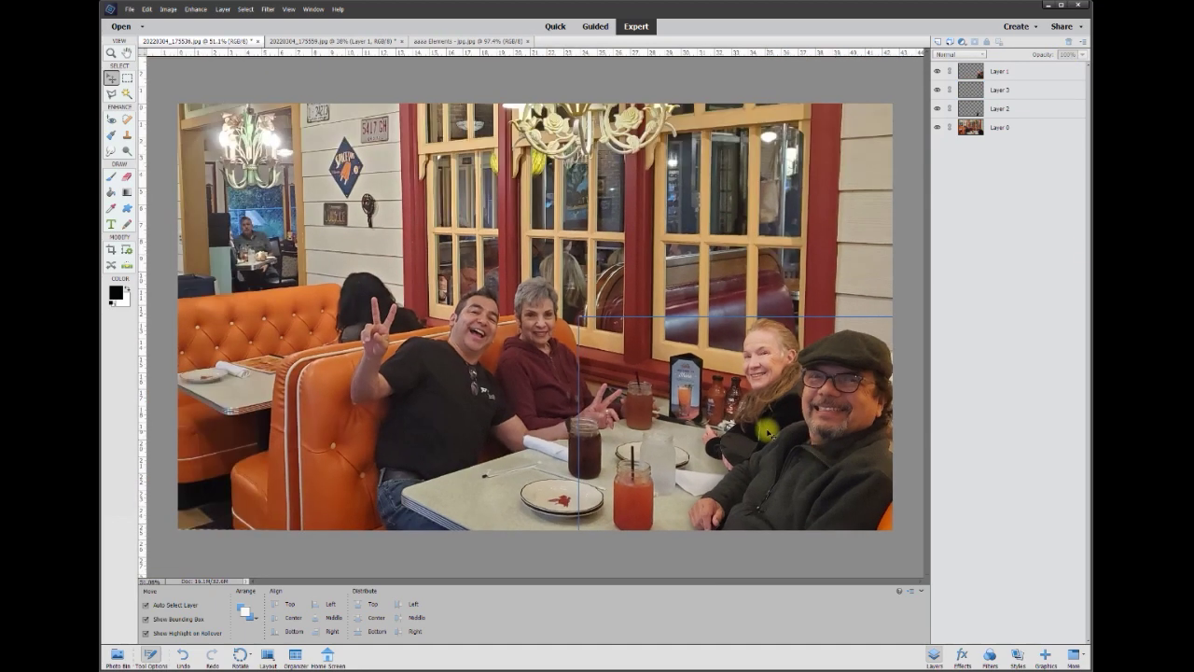
left_click(938, 72)
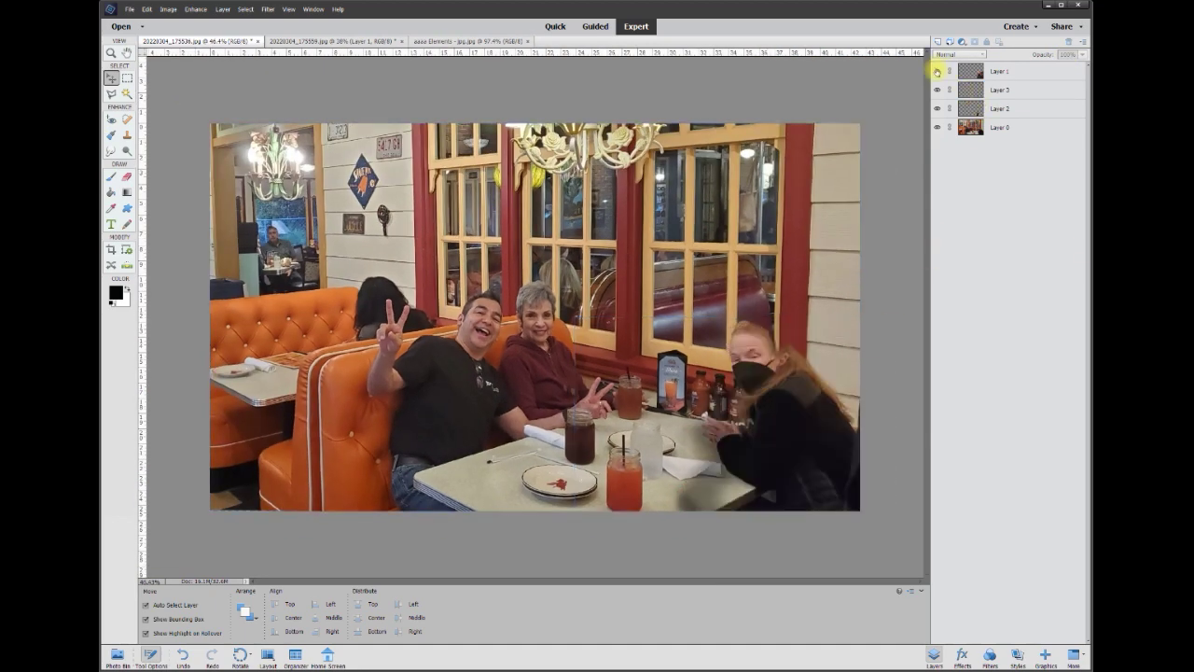
left_click(938, 72)
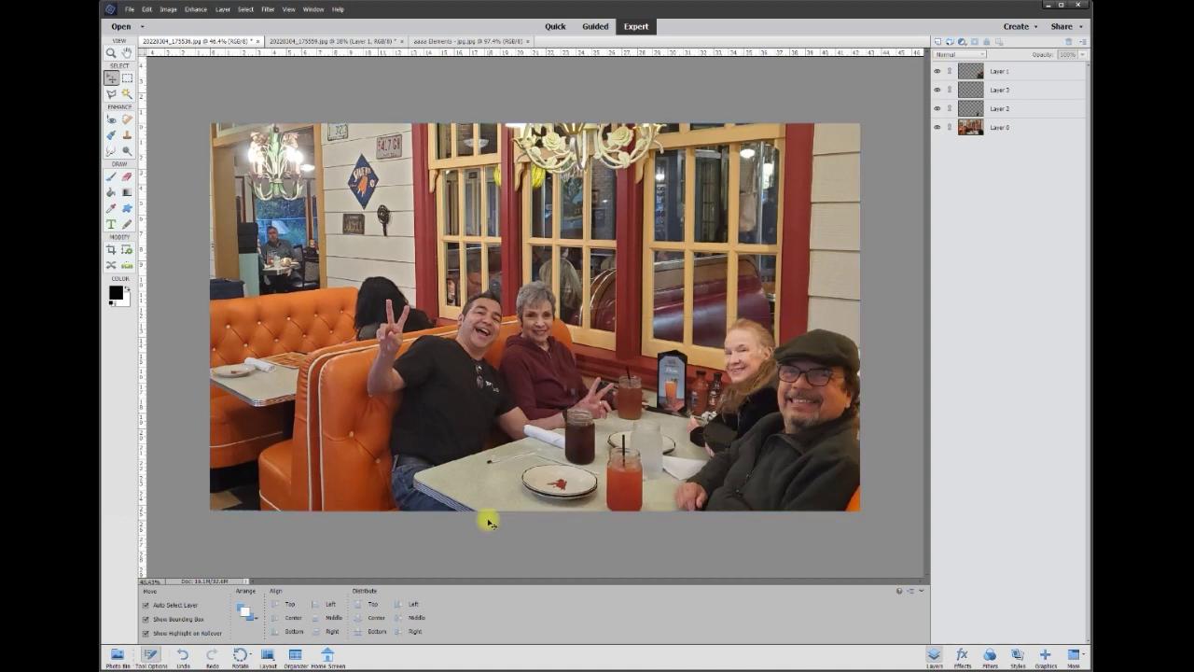